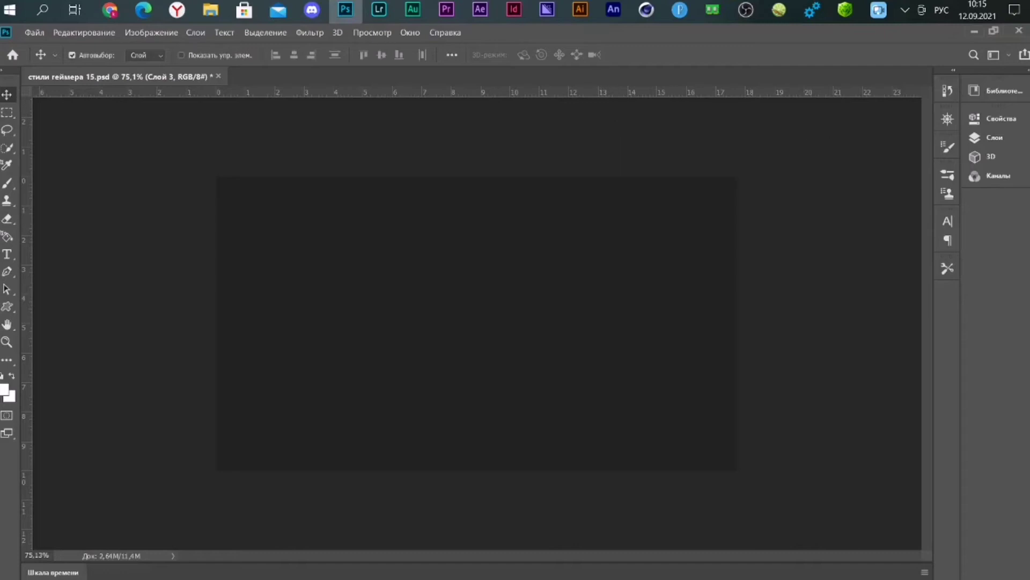
- Expand the Layers panel and make the Фон background layer active
{"action": "left_click", "coordinate": [997, 138]}
{"action": "left_click", "coordinate": [888, 238]}
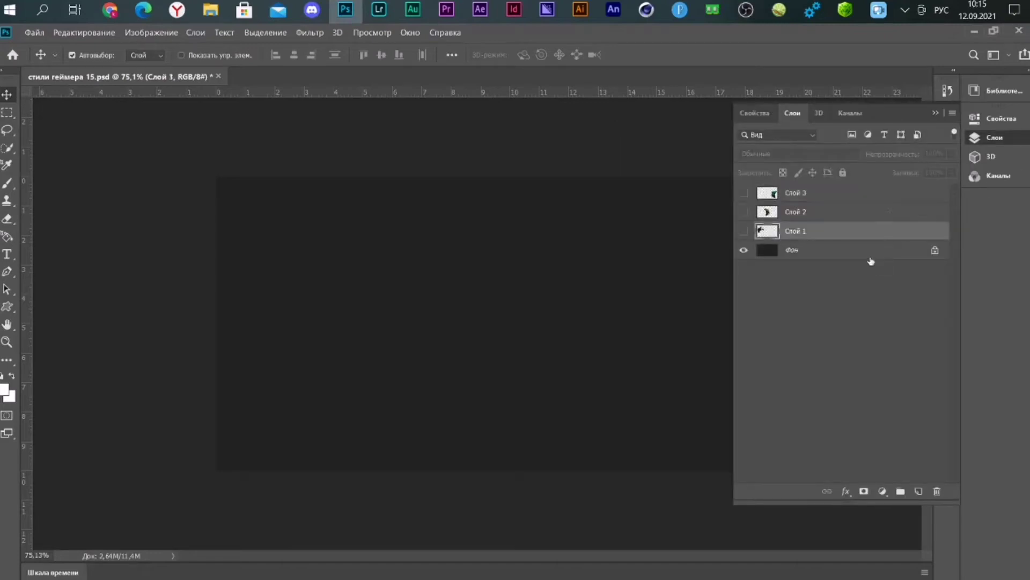
{"action": "left_click", "coordinate": [871, 260]}
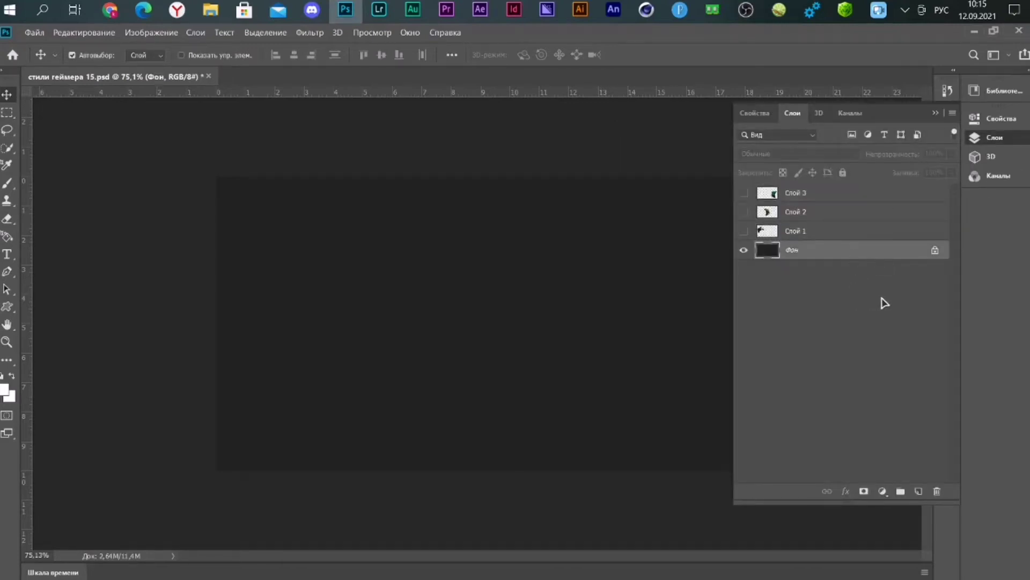
- Create a new empty layer named 'слой' above Фон, then collapse the Layers panel
{"action": "key", "text": "ctrl+shift+n"}
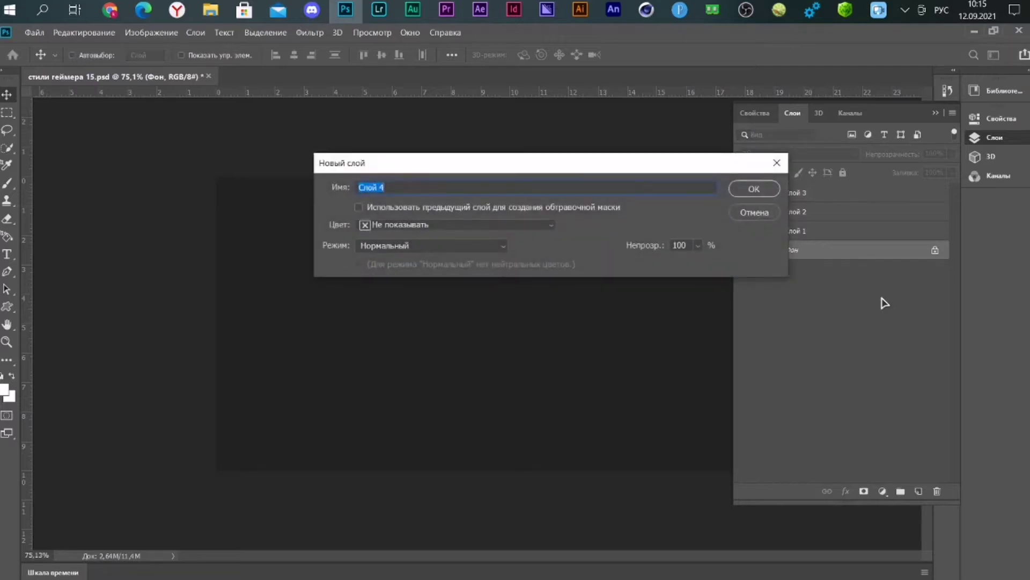
{"action": "type", "text": "сш"}
{"action": "left_click", "coordinate": [754, 189]}
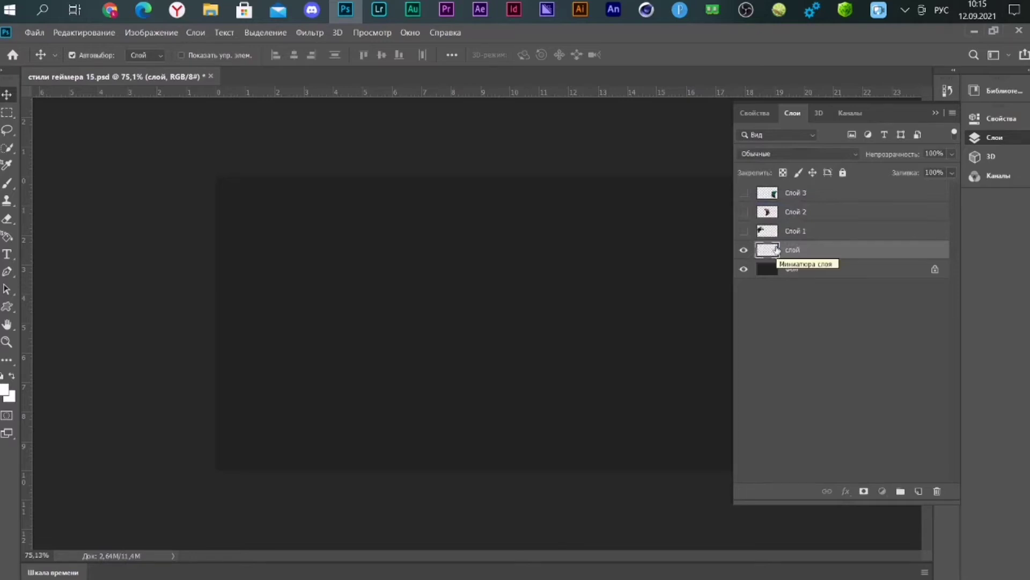
{"action": "left_click", "coordinate": [937, 114]}
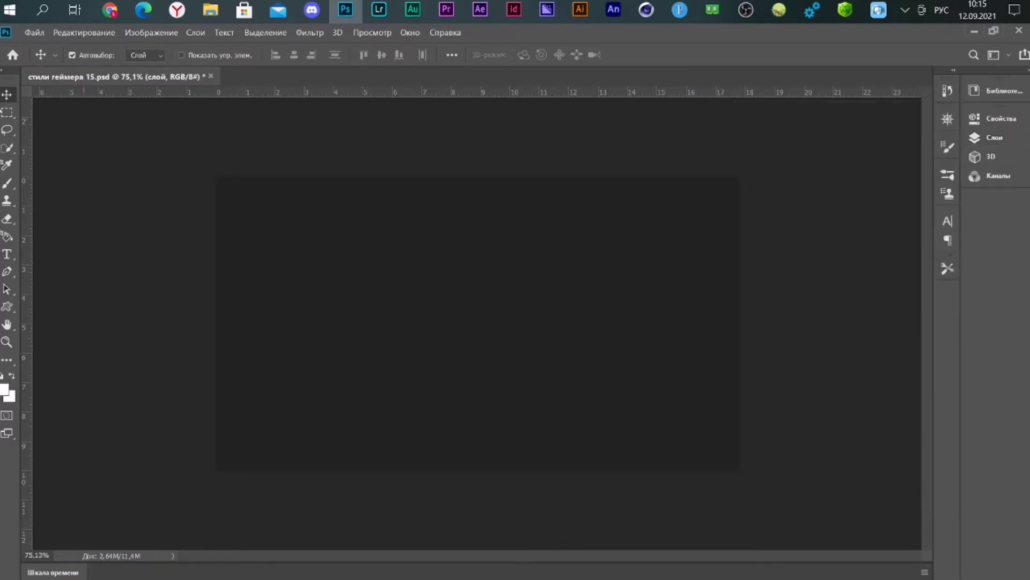
- Outline a diagonal triangle from lower left to the right edge with the Polygonal Lasso
{"action": "left_click", "coordinate": [8, 134]}
{"action": "left_click", "coordinate": [38, 144]}
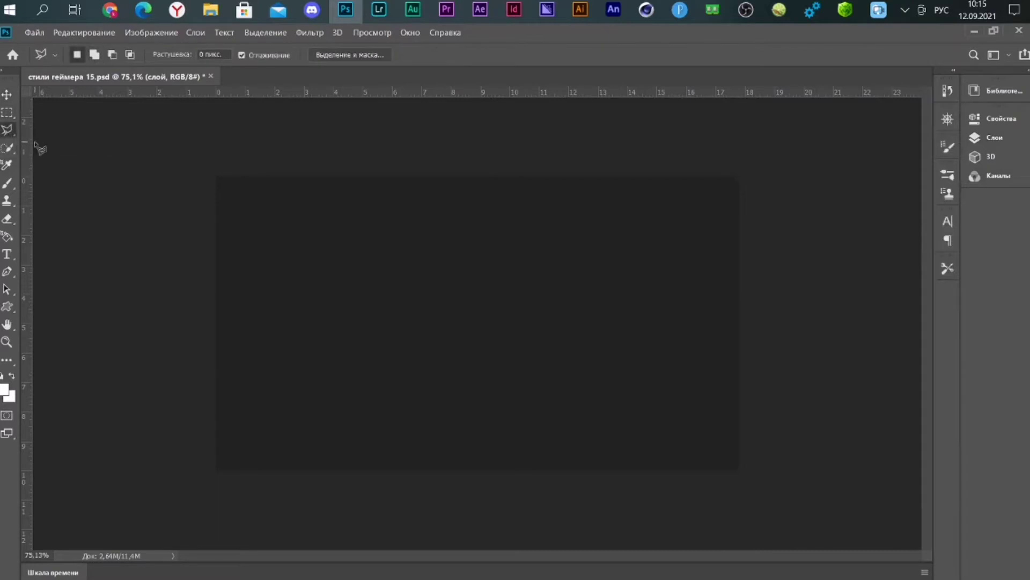
{"action": "left_click", "coordinate": [196, 481]}
{"action": "left_click", "coordinate": [769, 161]}
{"action": "left_click", "coordinate": [778, 461]}
{"action": "left_click", "coordinate": [775, 502]}
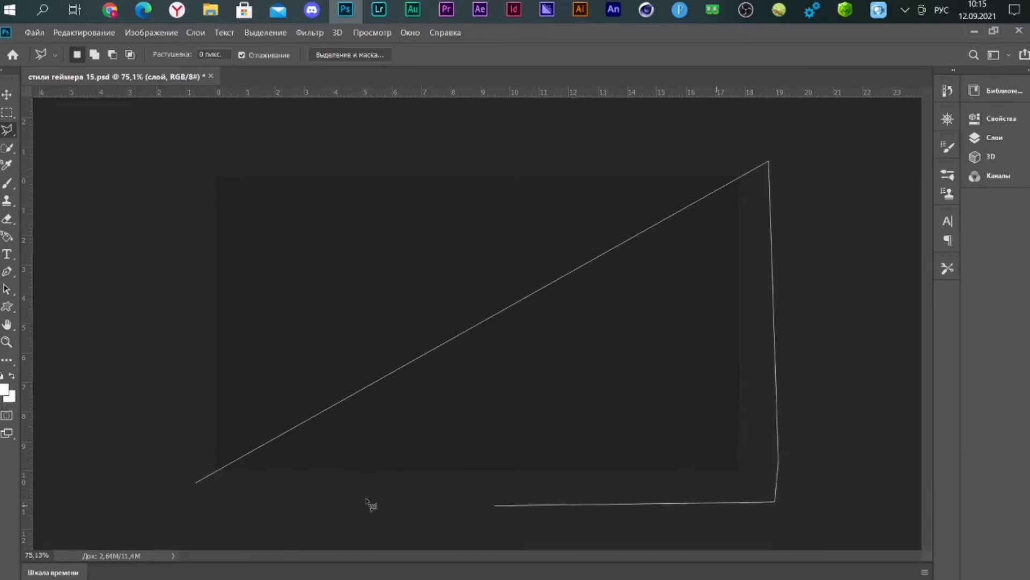
{"action": "left_click", "coordinate": [197, 483]}
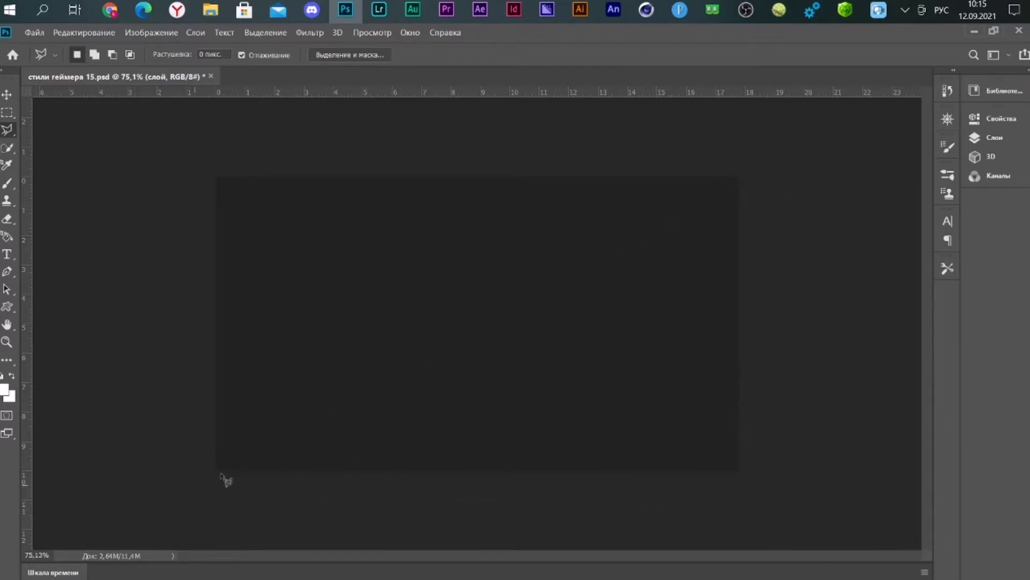
- Check the Layers panel, then bring up the Fill dialog with Shift+F5
{"action": "left_click", "coordinate": [994, 138]}
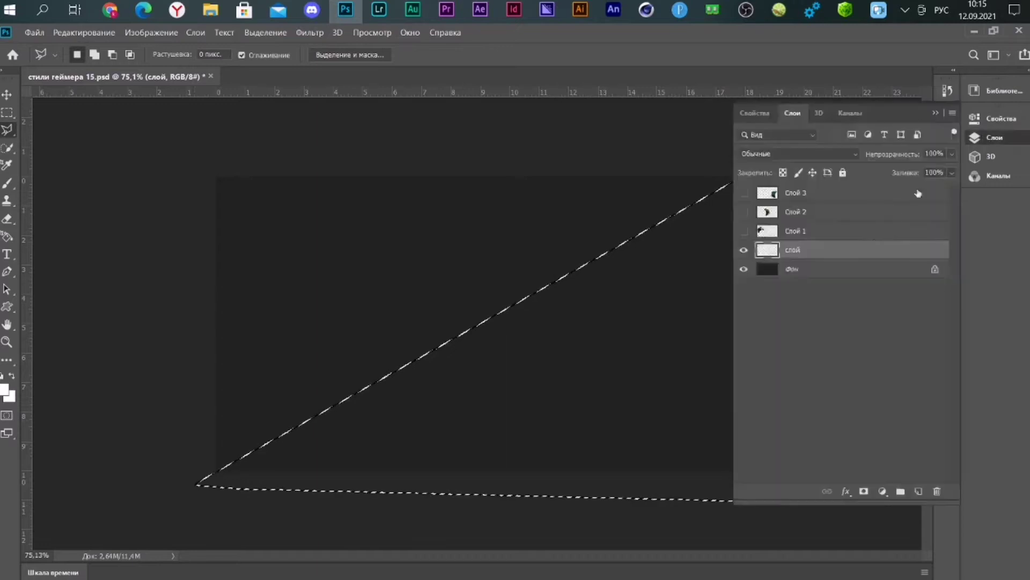
{"action": "left_click", "coordinate": [638, 267]}
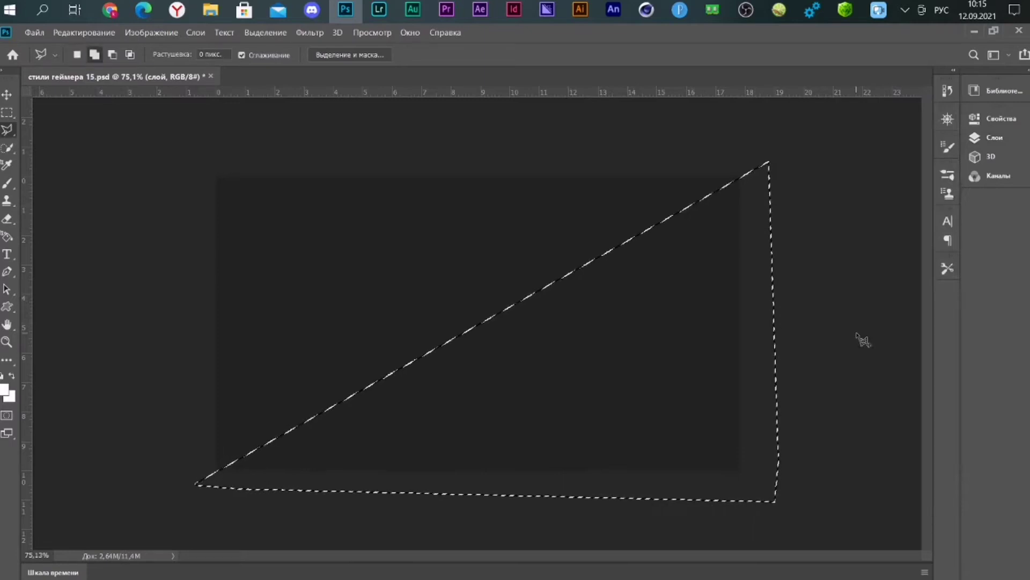
{"action": "key", "text": "shift+F5"}
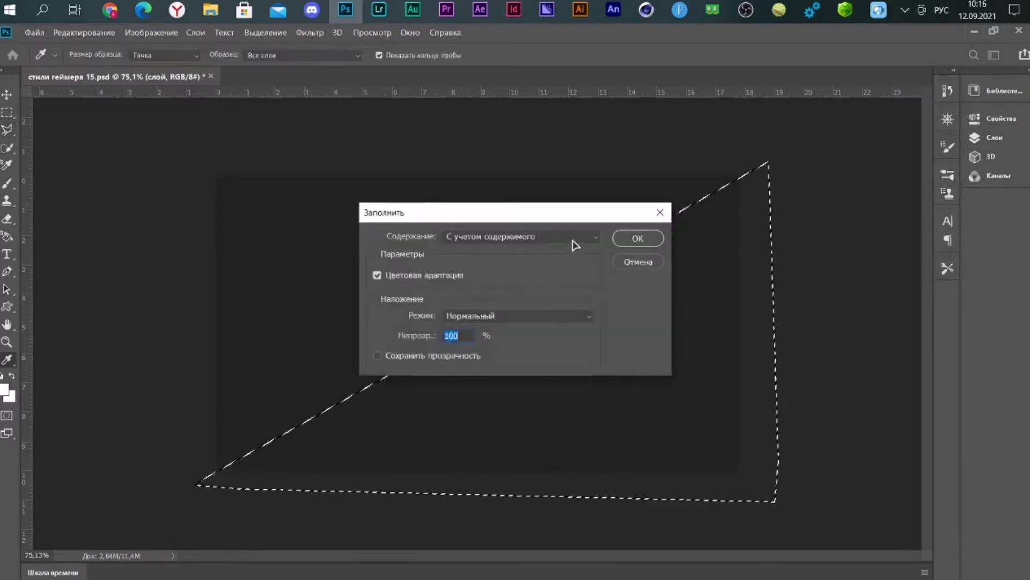
- Fill the triangular selection with bright green #60ff00 using Contents: Color
{"action": "left_click", "coordinate": [574, 238]}
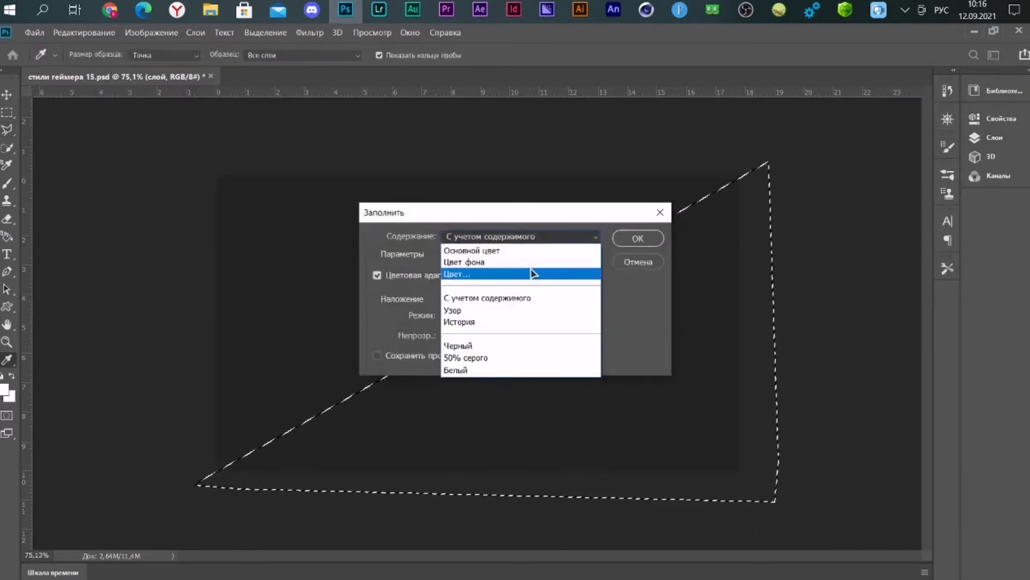
{"action": "left_click", "coordinate": [532, 274]}
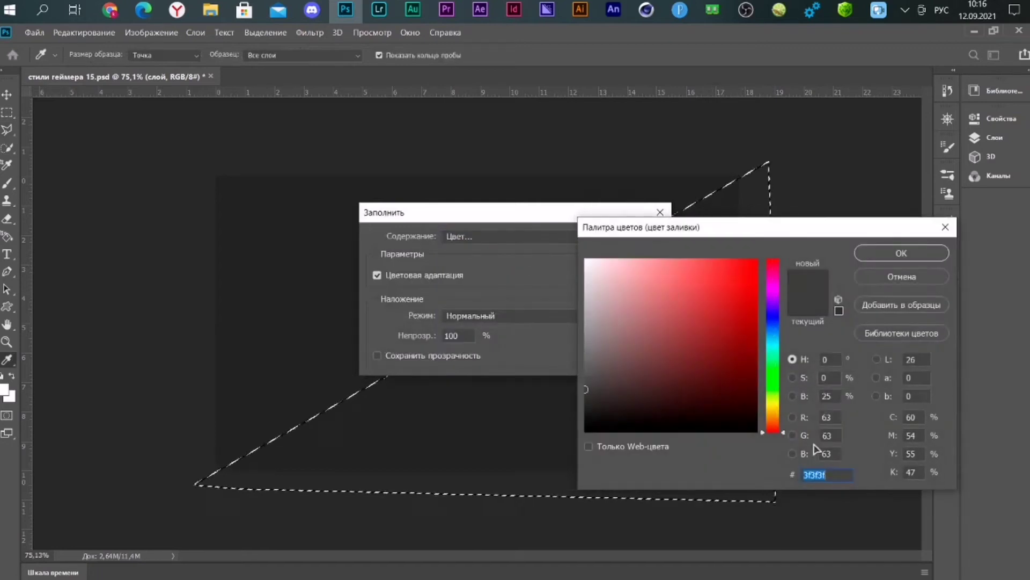
{"action": "left_click", "coordinate": [772, 385]}
{"action": "left_click_drag", "start_coordinate": [736, 313], "coordinate": [872, 224]}
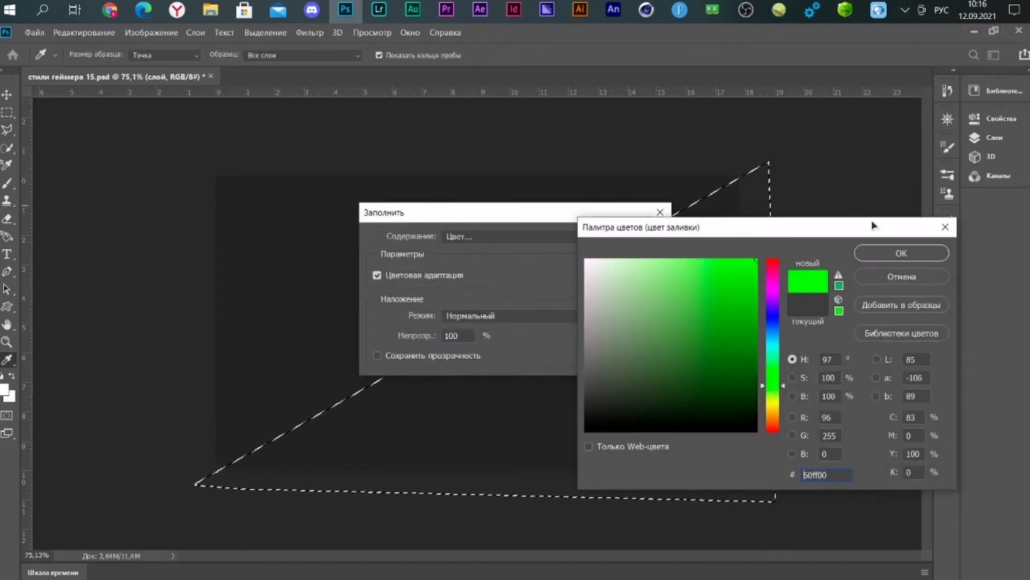
{"action": "left_click", "coordinate": [883, 253]}
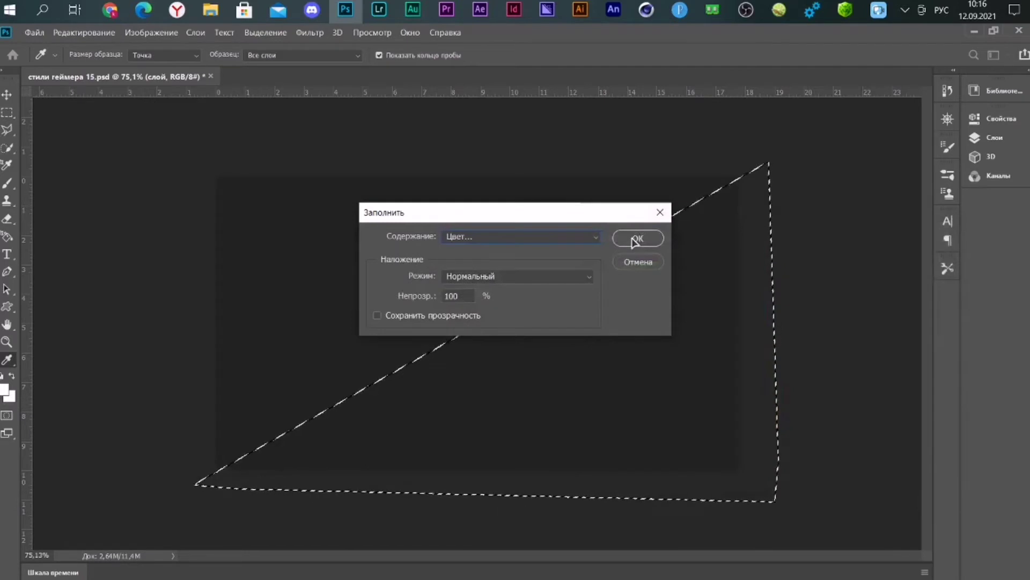
{"action": "left_click_drag", "start_coordinate": [585, 217], "coordinate": [608, 210]}
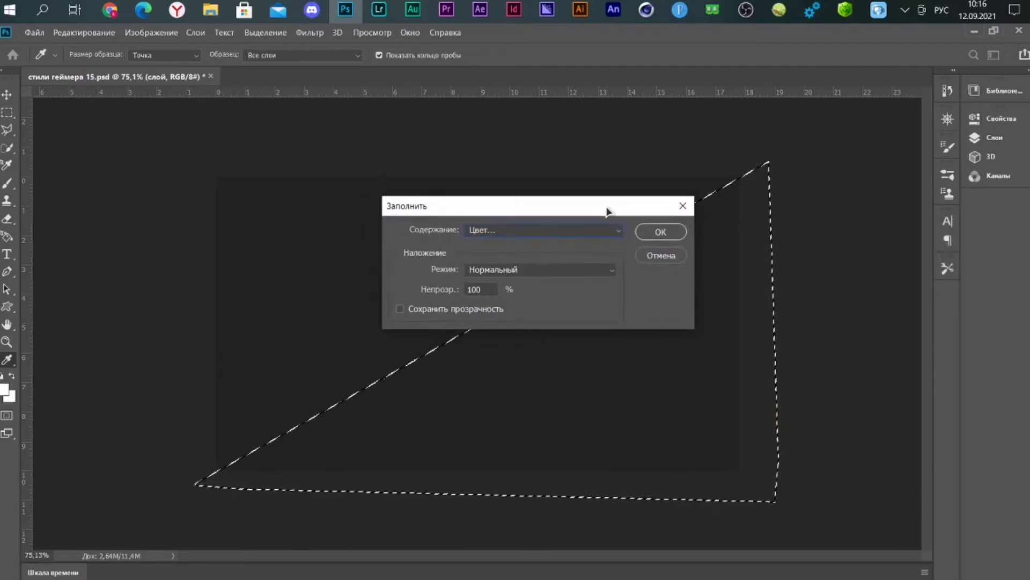
{"action": "left_click", "coordinate": [652, 234]}
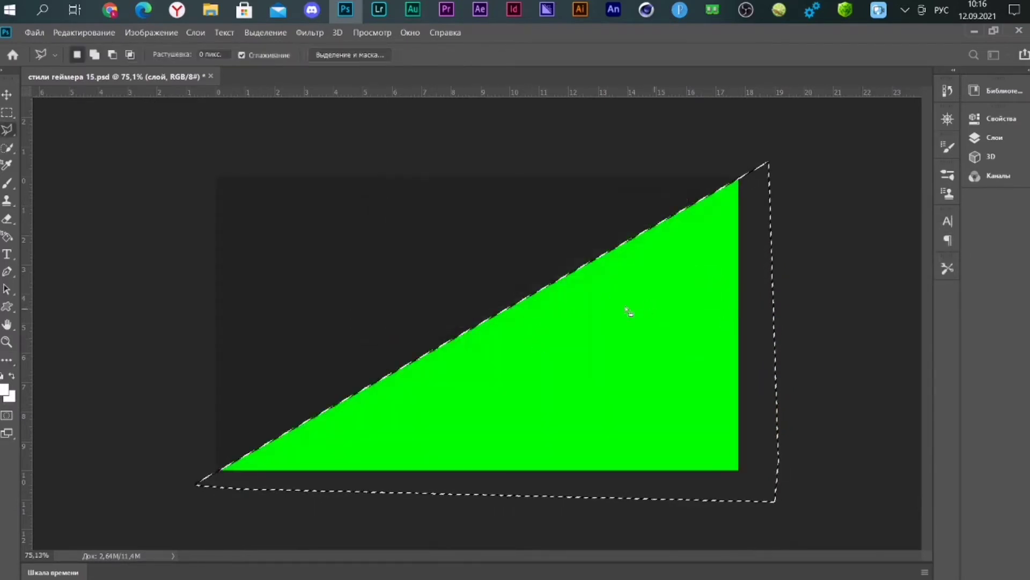
- Deselect, switch to the Move tool, and set the triangle layer to Normal at 18% opacity
{"action": "key", "text": "ctrl+d"}
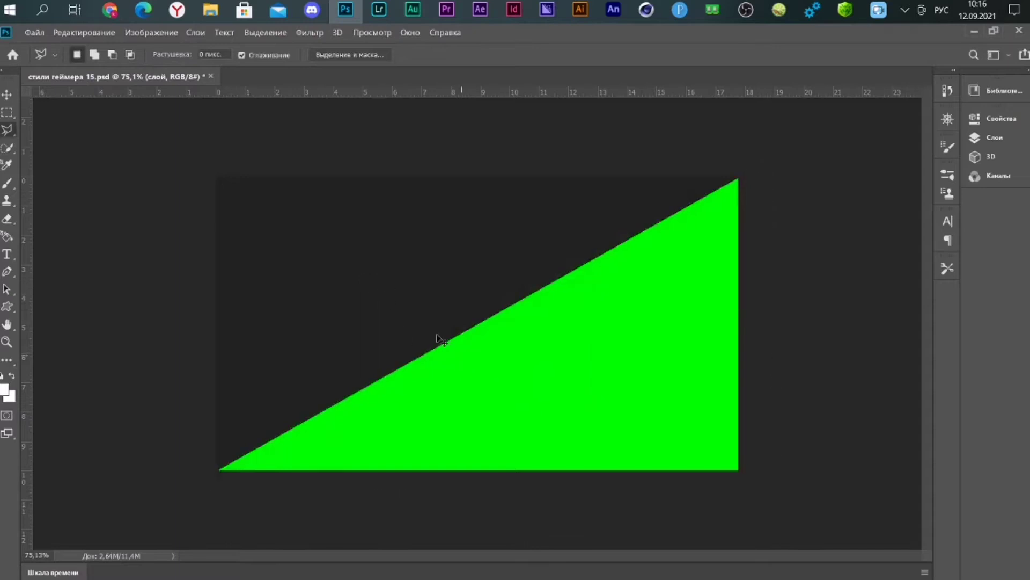
{"action": "left_click", "coordinate": [7, 94]}
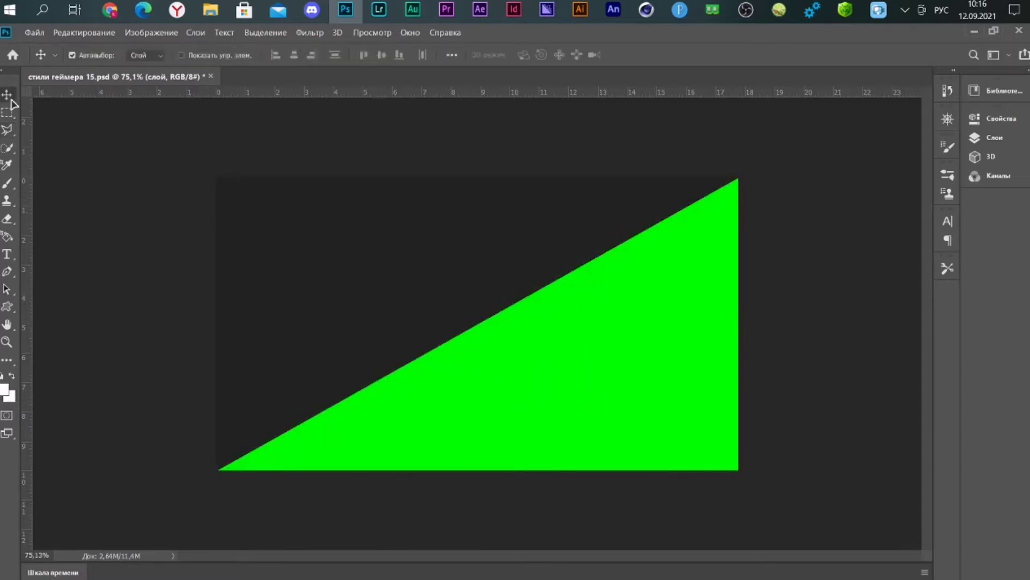
{"action": "left_click", "coordinate": [1015, 139]}
{"action": "left_click", "coordinate": [854, 154]}
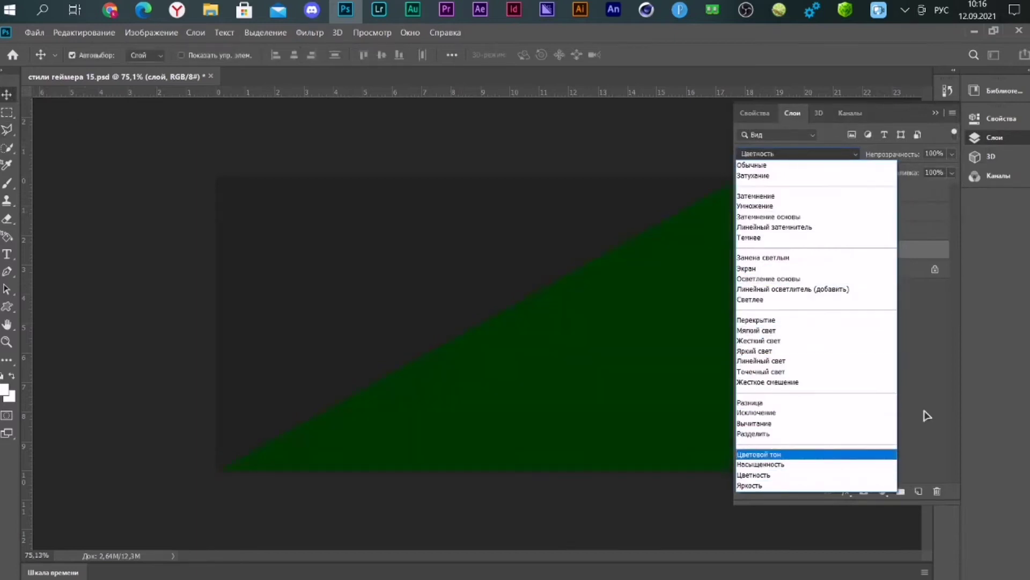
{"action": "left_click", "coordinate": [1001, 376]}
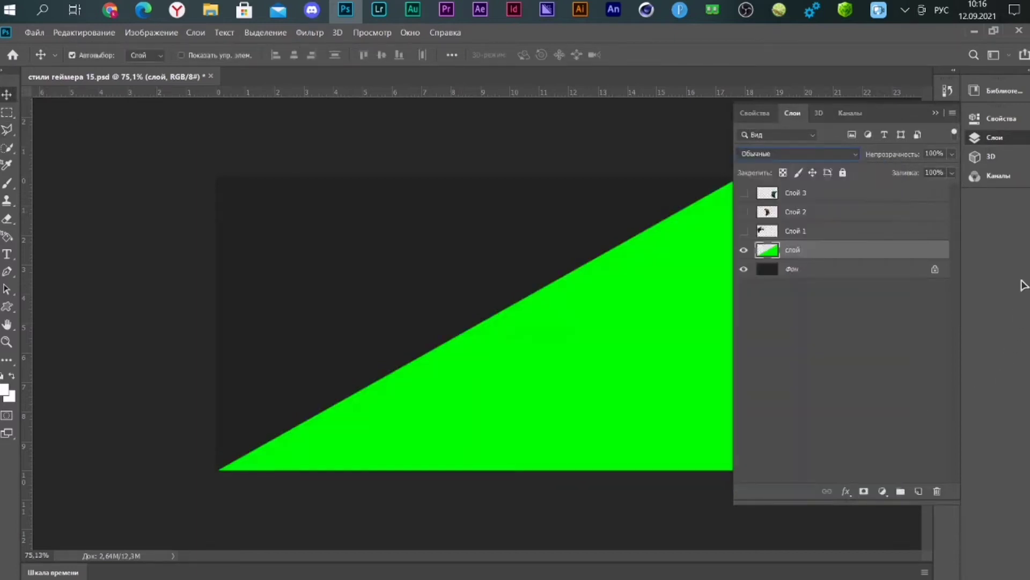
{"action": "left_click", "coordinate": [953, 157]}
{"action": "left_click_drag", "start_coordinate": [931, 173], "coordinate": [894, 171]}
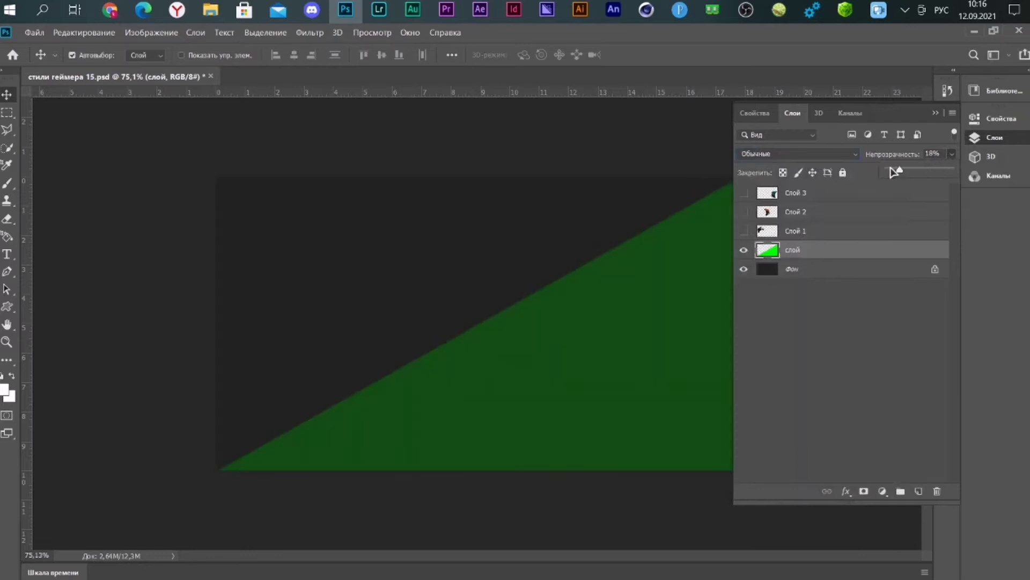
{"action": "left_click", "coordinate": [936, 113]}
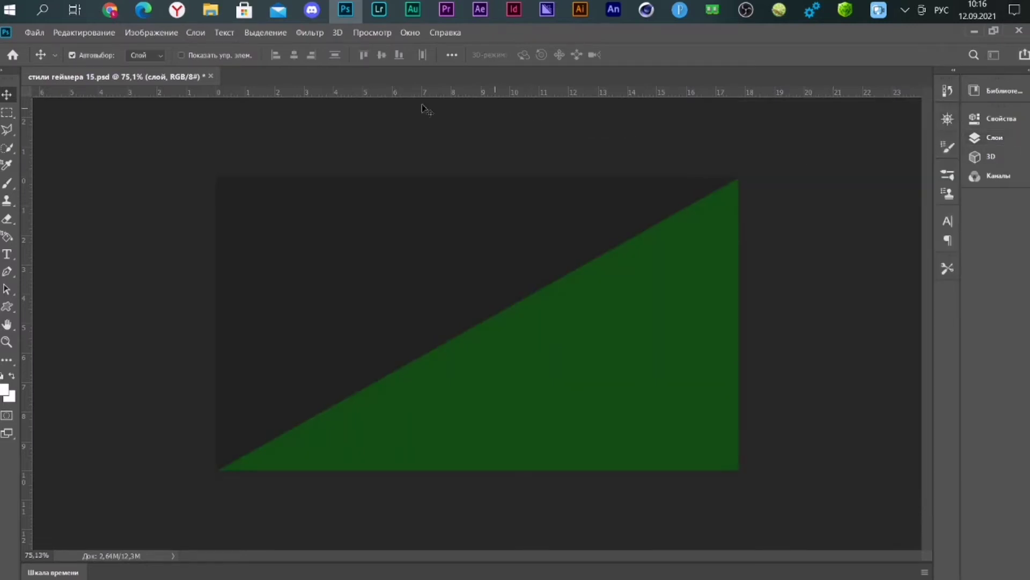
{"action": "left_click", "coordinate": [995, 137]}
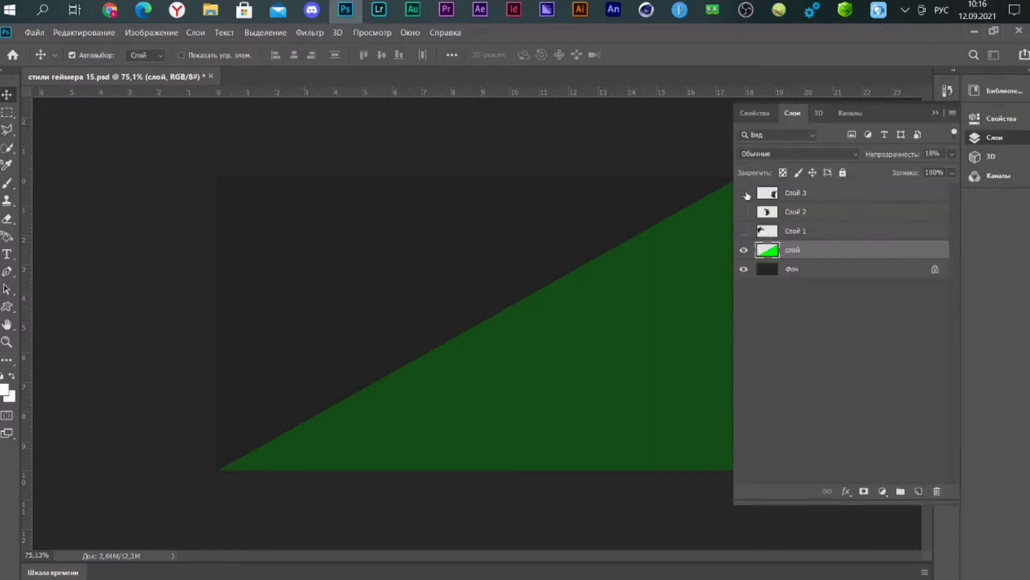
- Show gamepad layers Слой 1–3 and nudge the orange and green gamepads right
{"action": "left_click_drag", "start_coordinate": [747, 196], "coordinate": [750, 238]}
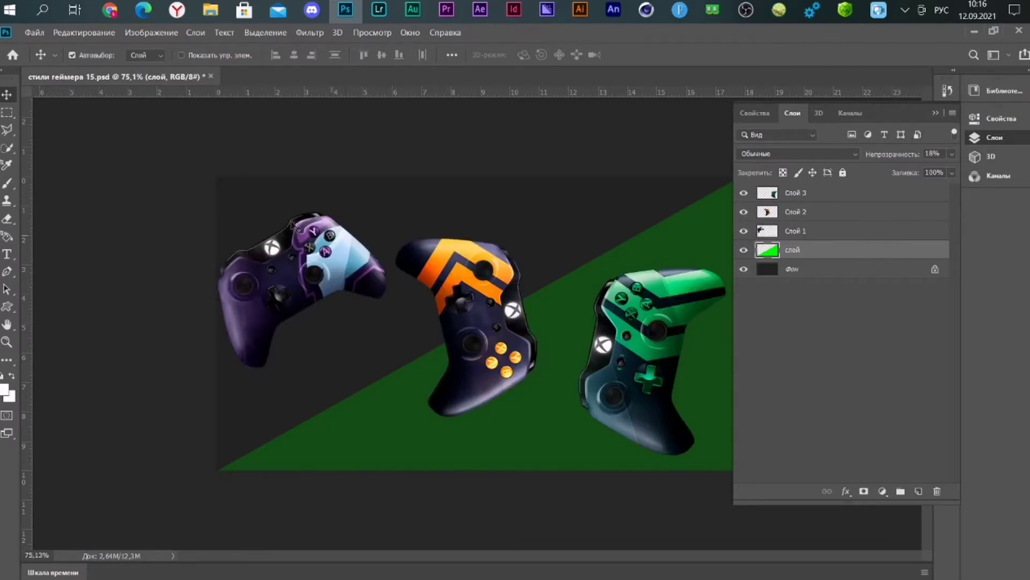
{"action": "left_click_drag", "start_coordinate": [498, 322], "coordinate": [509, 318]}
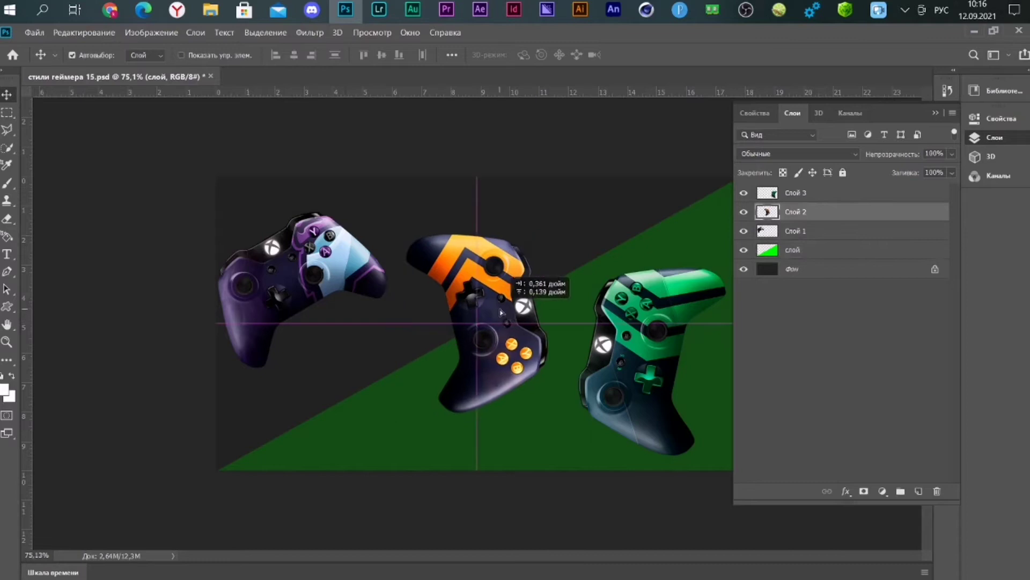
{"action": "left_click", "coordinate": [633, 352]}
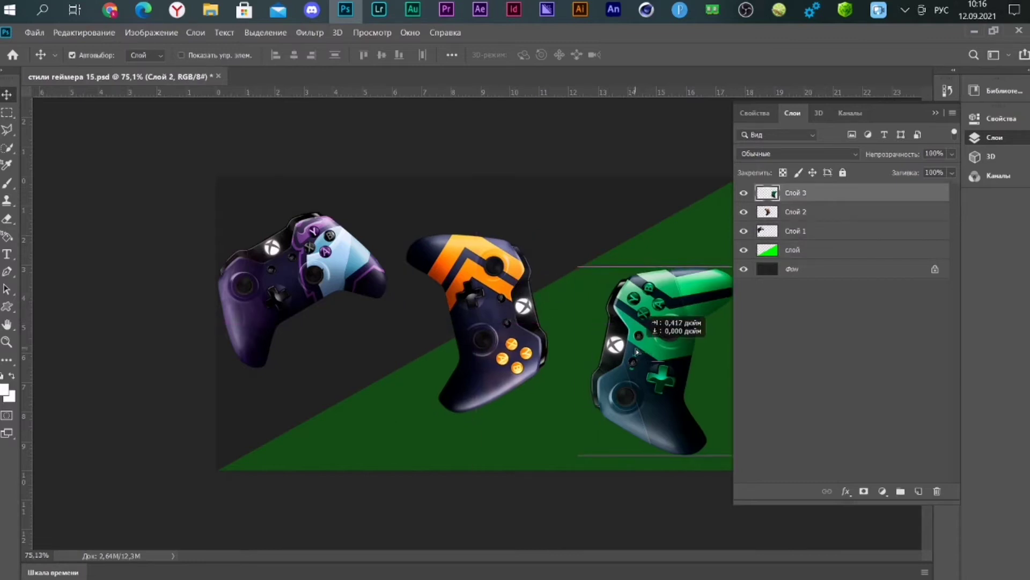
{"action": "left_click_drag", "start_coordinate": [634, 351], "coordinate": [646, 351]}
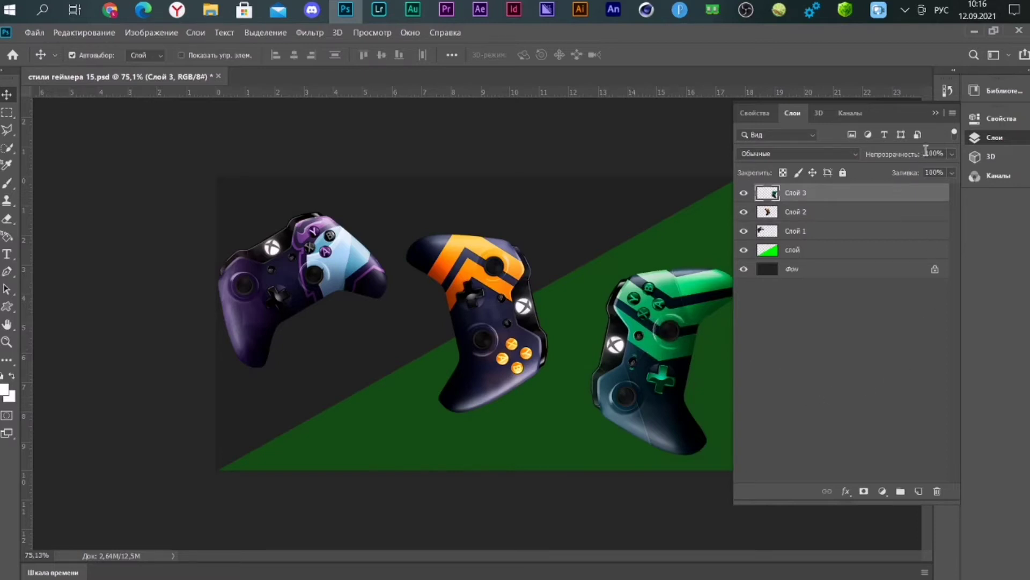
- Set the green triangle layer's fill to 100%, dismissing the invalid opacity warnings
{"action": "left_click", "coordinate": [863, 250]}
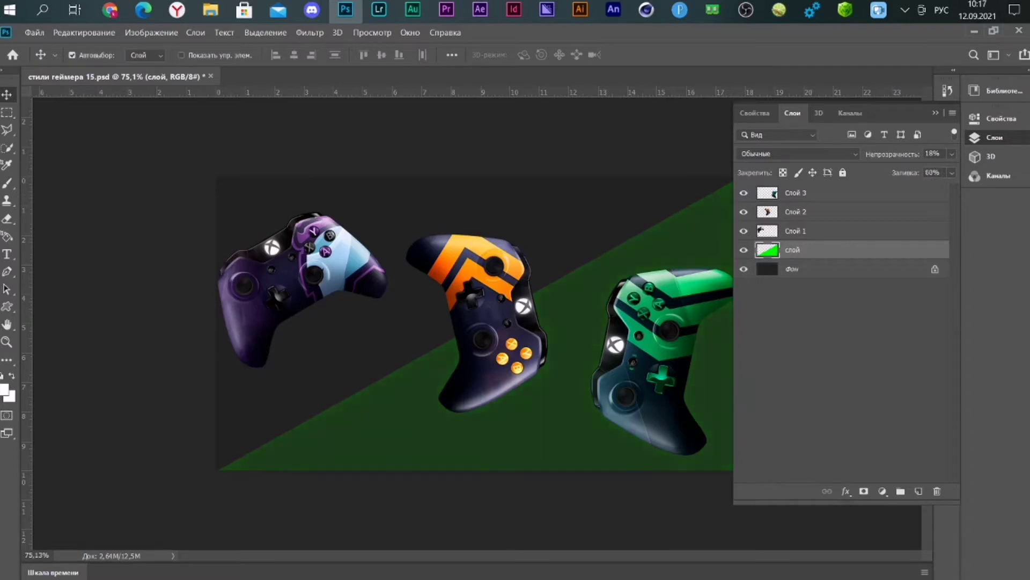
{"action": "key", "text": "shift+9"}
{"action": "left_click", "coordinate": [951, 172]}
{"action": "left_click_drag", "start_coordinate": [944, 189], "coordinate": [971, 172]}
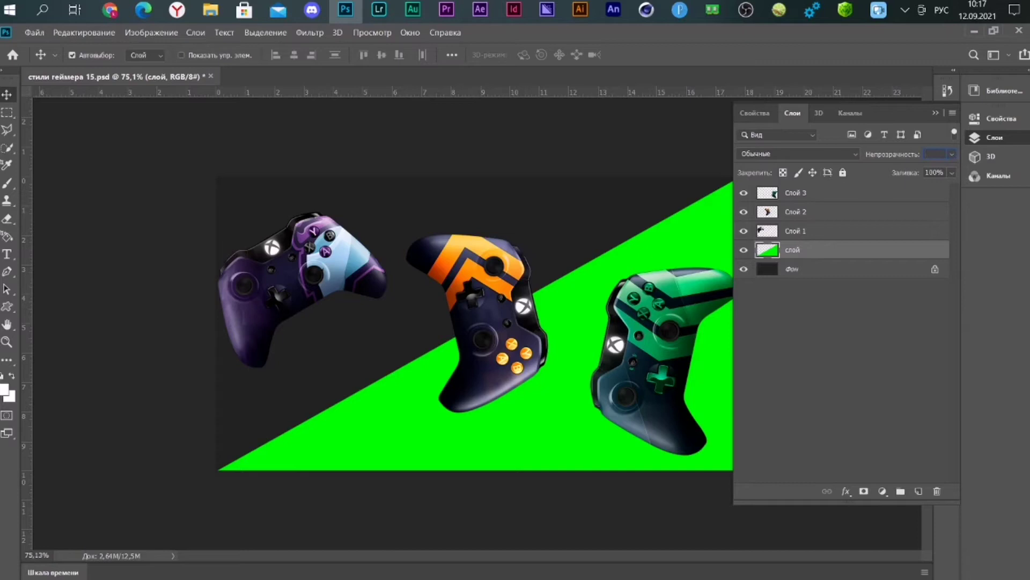
{"action": "left_click", "coordinate": [897, 236]}
{"action": "left_click", "coordinate": [529, 246]}
- Reselect the triangle layer, try an opacity value of 7, and restore its fill to 100%
{"action": "left_click", "coordinate": [912, 211]}
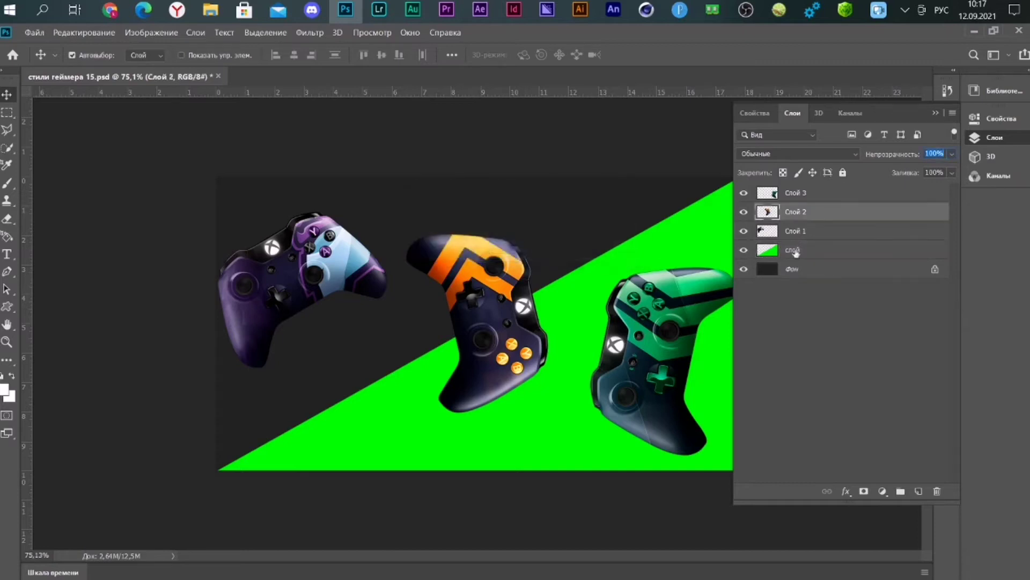
{"action": "left_click", "coordinate": [894, 250]}
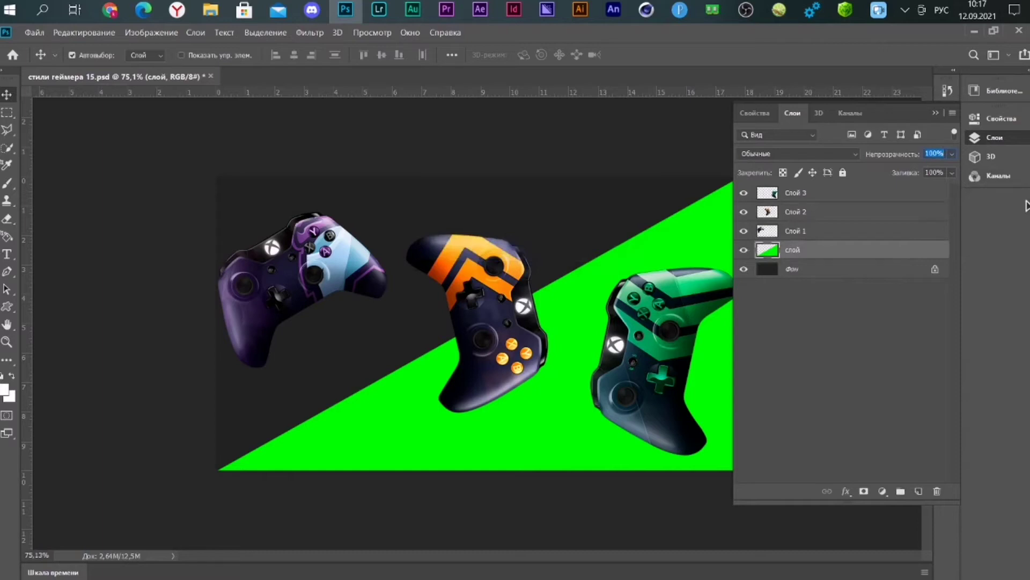
{"action": "type", "text": "7"}
{"action": "key", "text": "Return"}
{"action": "key", "text": "Return"}
{"action": "left_click", "coordinate": [891, 230]}
{"action": "left_click", "coordinate": [892, 250]}
{"action": "left_click", "coordinate": [954, 179]}
{"action": "mouse_move", "coordinate": [906, 173]}
{"action": "left_mouse_down"}
{"action": "mouse_move", "coordinate": [889, 172]}
{"action": "mouse_move", "coordinate": [901, 172]}
{"action": "left_mouse_up"}
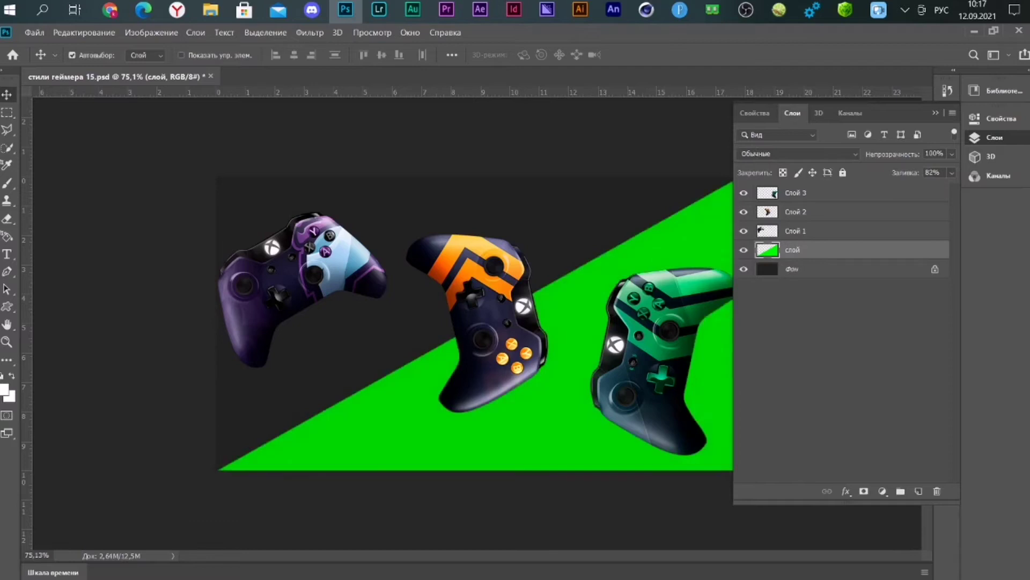
{"action": "left_click", "coordinate": [952, 172]}
{"action": "left_click_drag", "start_coordinate": [939, 189], "coordinate": [952, 188]}
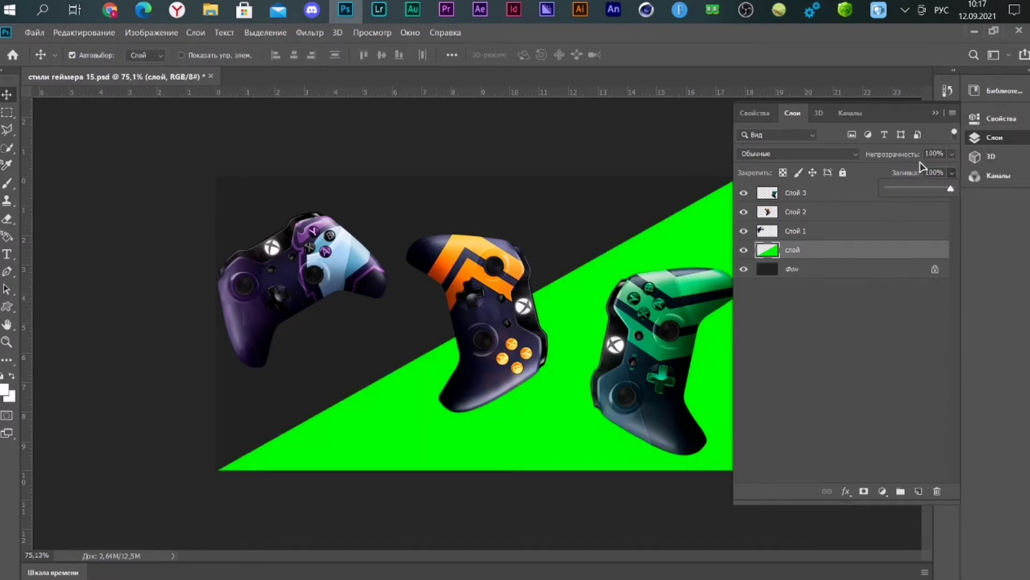
- Lower the green triangle to about 50% opacity and nudge the purple gamepad right
{"action": "left_click_drag", "start_coordinate": [950, 156], "coordinate": [920, 172]}
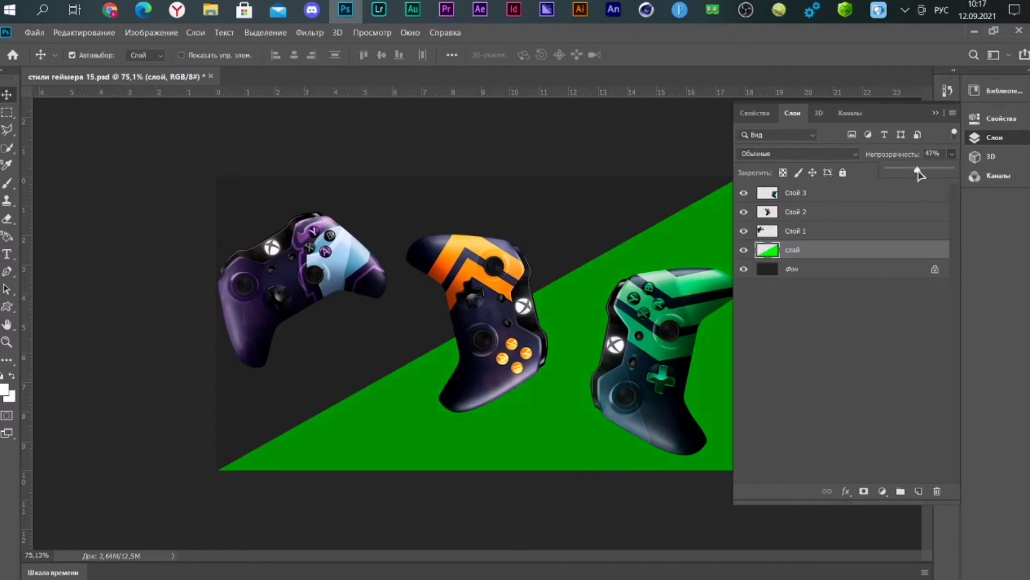
{"action": "left_click", "coordinate": [934, 112]}
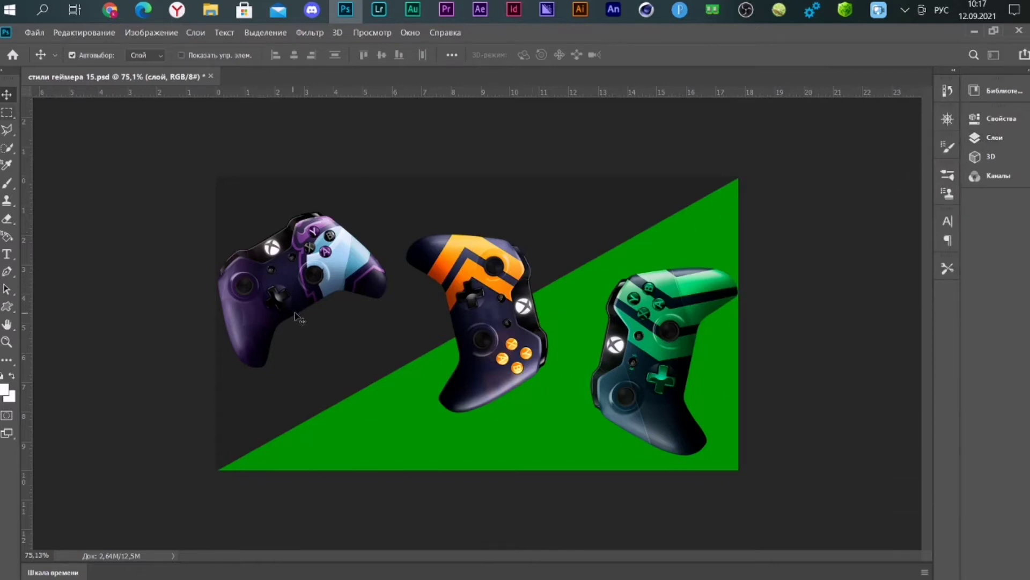
{"action": "left_click_drag", "start_coordinate": [290, 284], "coordinate": [305, 289]}
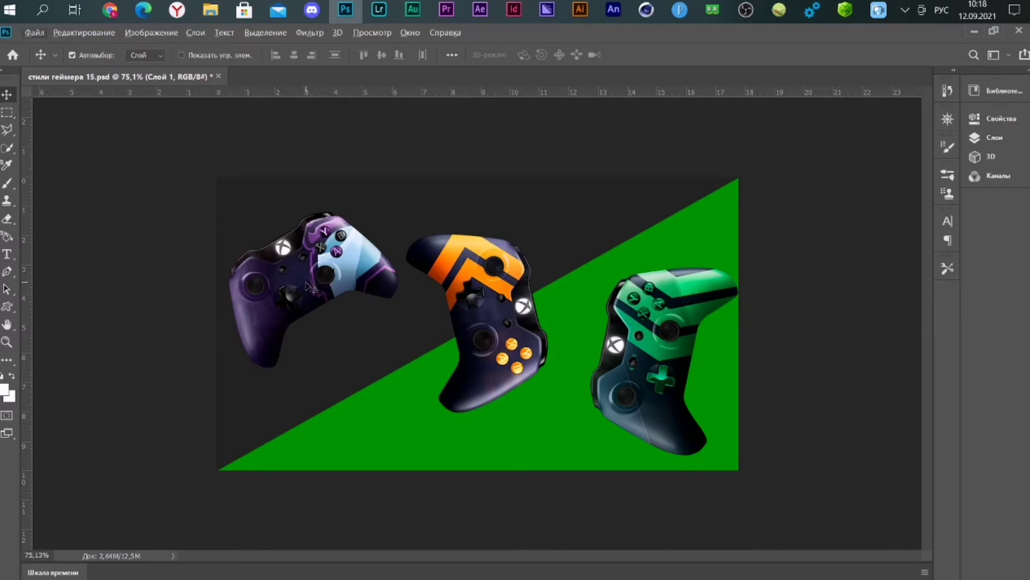
- Set Saturation to -100 in Hue/Saturation for the purple and green gamepads
{"action": "key", "text": "ctrl+u"}
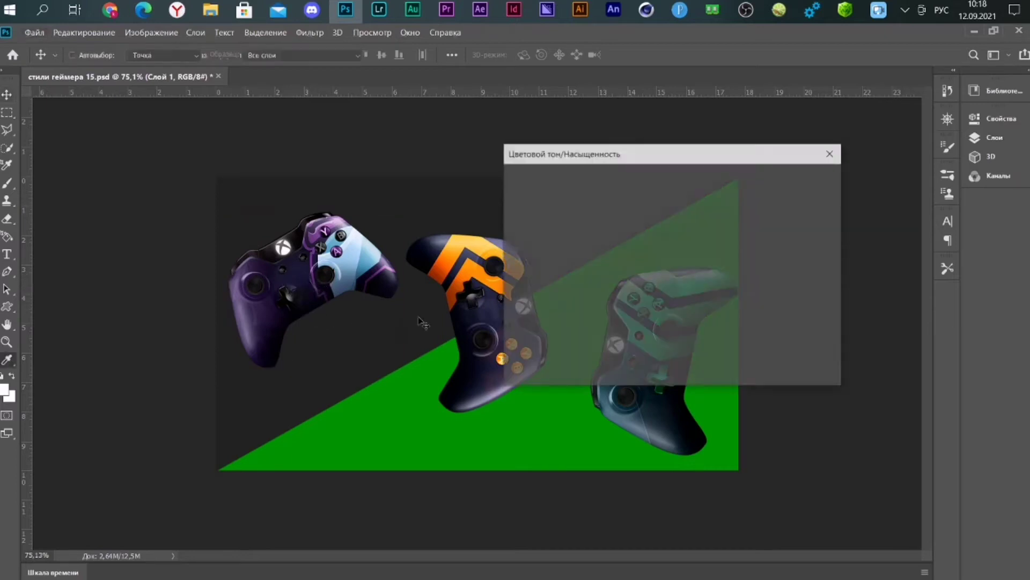
{"action": "left_click_drag", "start_coordinate": [630, 282], "coordinate": [488, 292]}
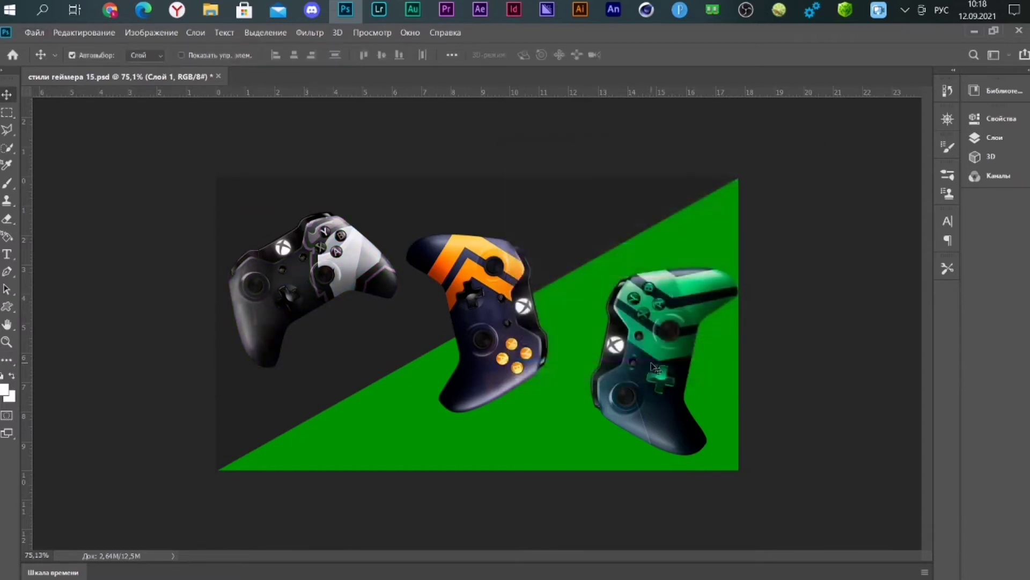
{"action": "left_click", "coordinate": [656, 368]}
{"action": "key", "text": "ctrl+u"}
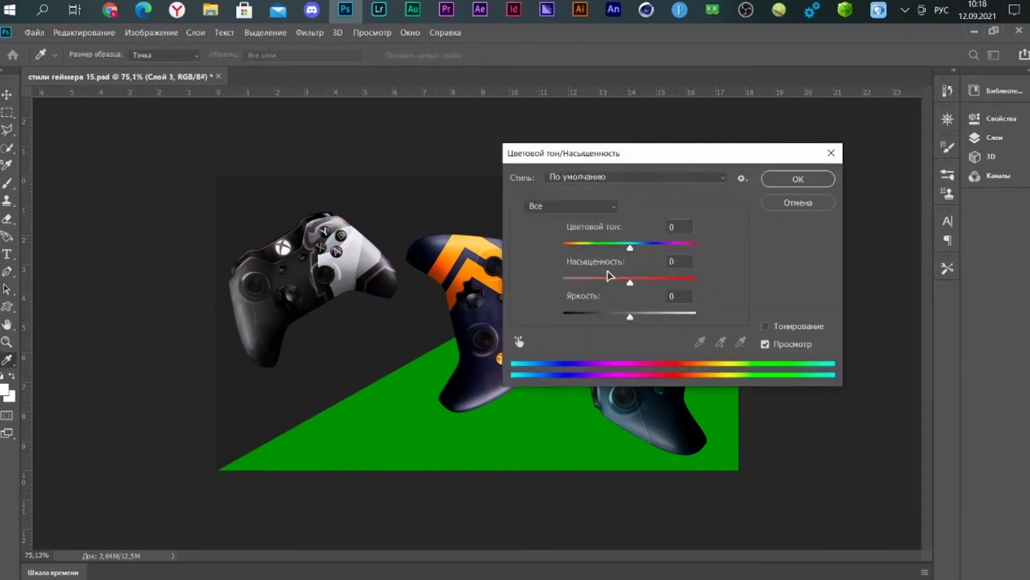
{"action": "left_click_drag", "start_coordinate": [609, 275], "coordinate": [563, 281]}
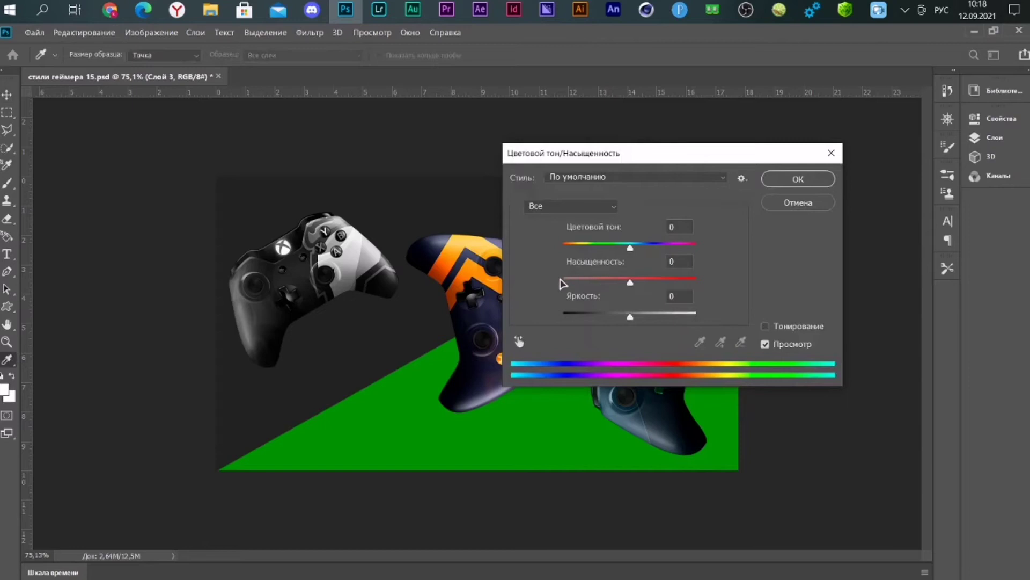
{"action": "left_click", "coordinate": [774, 181]}
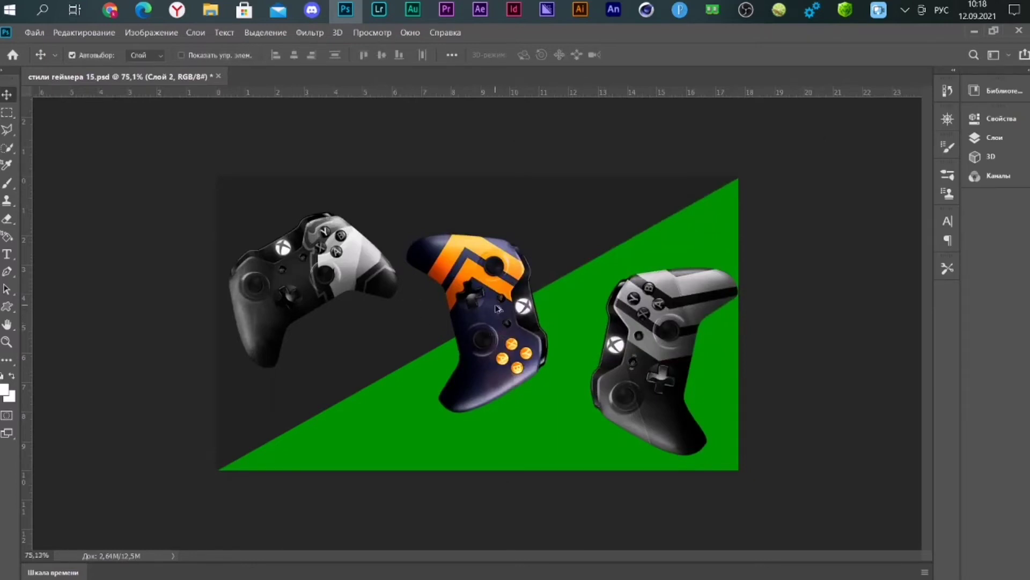
- Duplicate the middle gamepad, enlarge the copy, and marquee a rectangle around the right gamepad
{"action": "mouse_move", "coordinate": [497, 317]}
{"action": "left_mouse_down"}
{"action": "mouse_move", "coordinate": [444, 331]}
{"action": "mouse_move", "coordinate": [509, 309]}
{"action": "mouse_move", "coordinate": [553, 324]}
{"action": "left_mouse_up"}
{"action": "key", "text": "ctrl+t"}
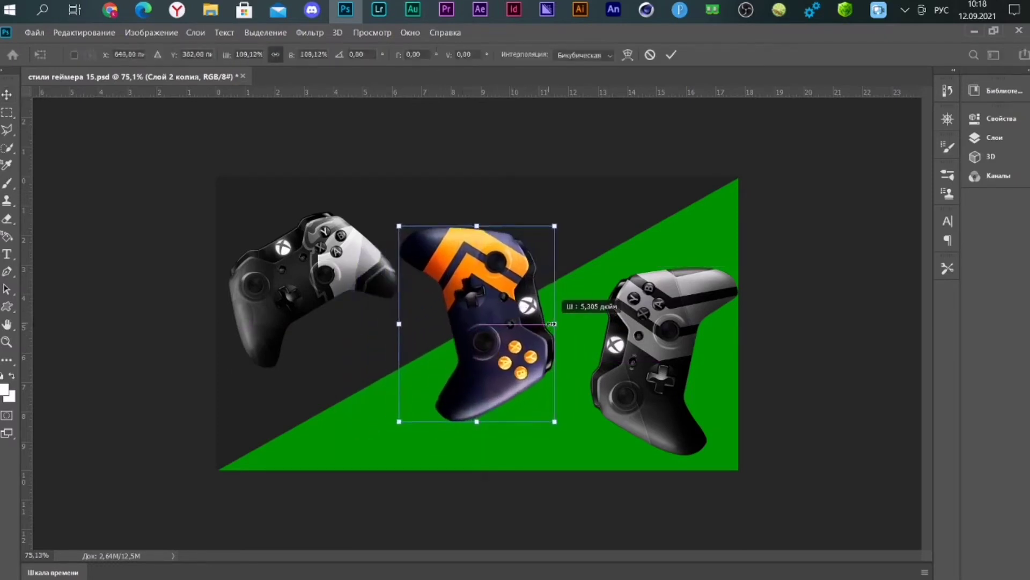
{"action": "left_click", "coordinate": [672, 54]}
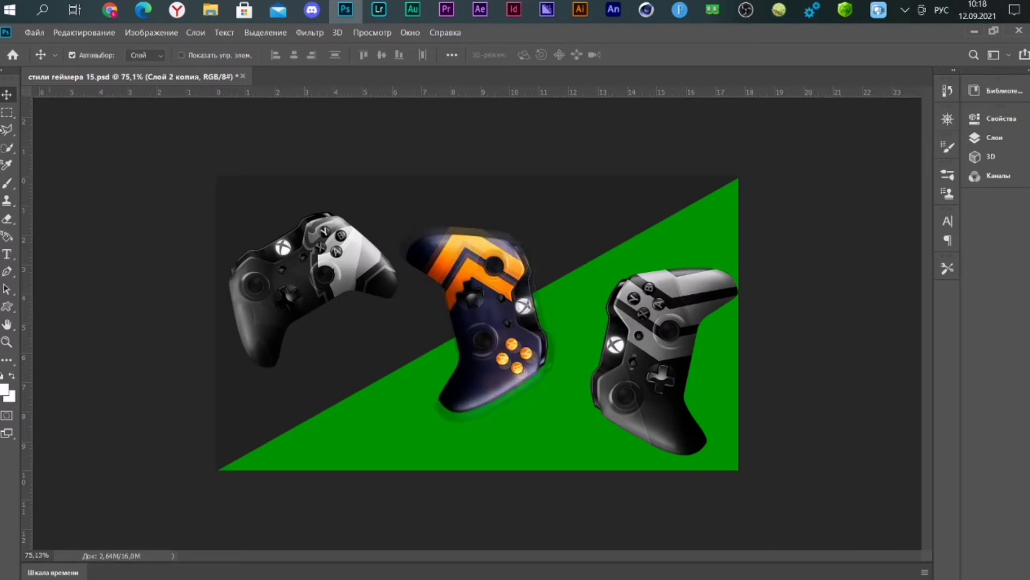
{"action": "left_click", "coordinate": [7, 112]}
{"action": "left_click_drag", "start_coordinate": [594, 243], "coordinate": [751, 473]}
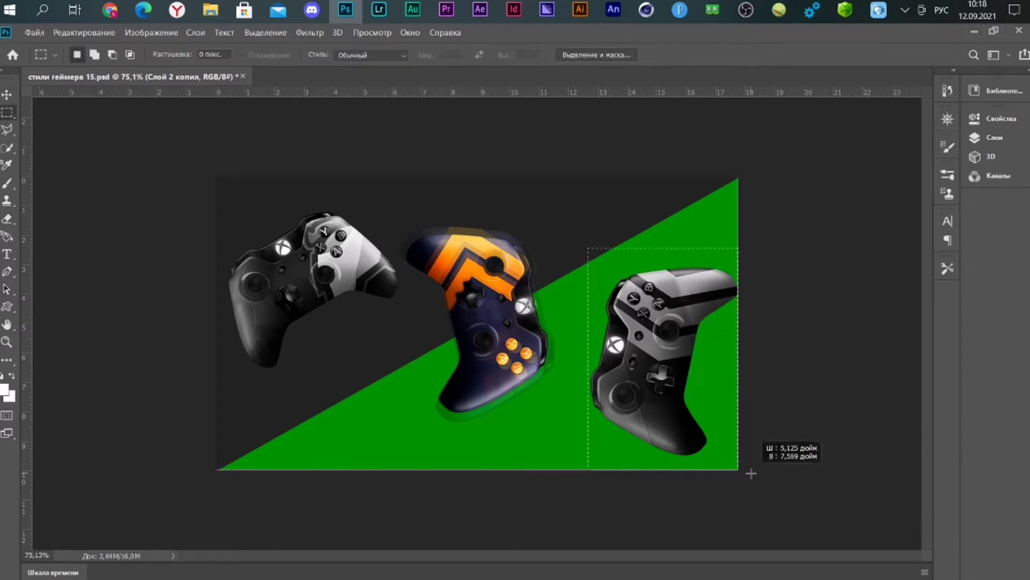
- Fill the rectangle behind the right gamepad with grey #878787, then deselect
{"action": "right_click", "coordinate": [670, 366]}
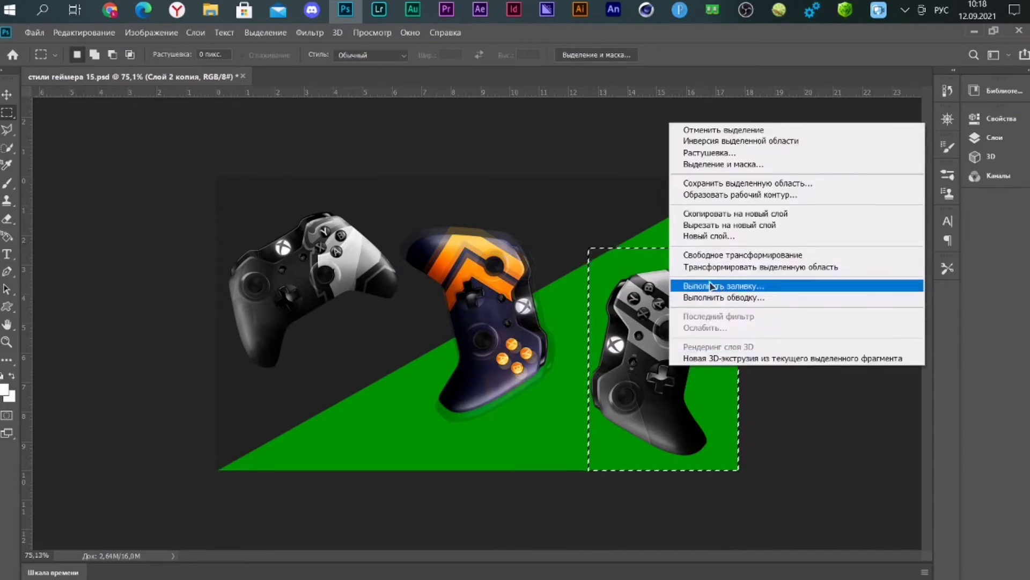
{"action": "left_click", "coordinate": [643, 360]}
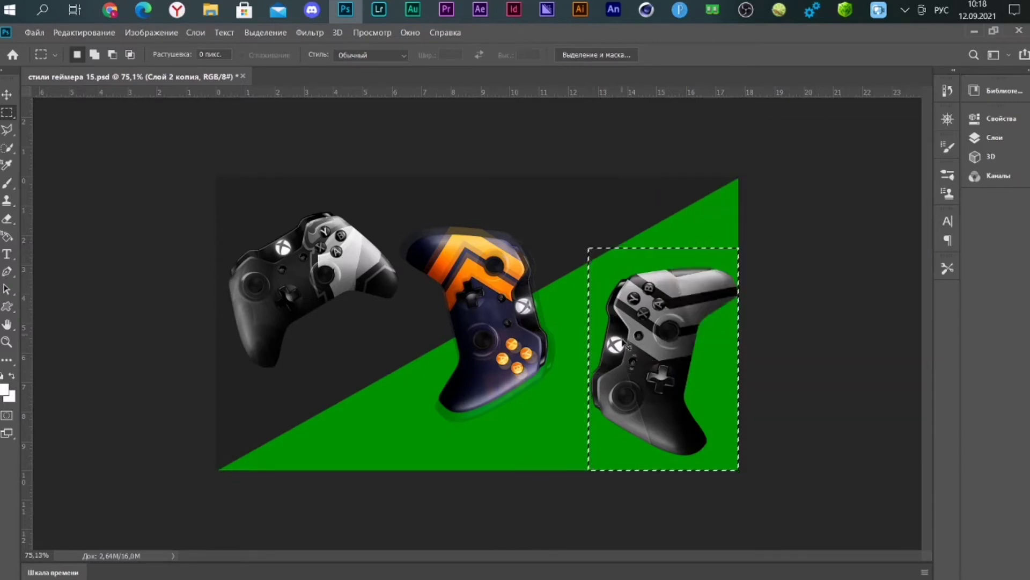
{"action": "key", "text": "shift+F5"}
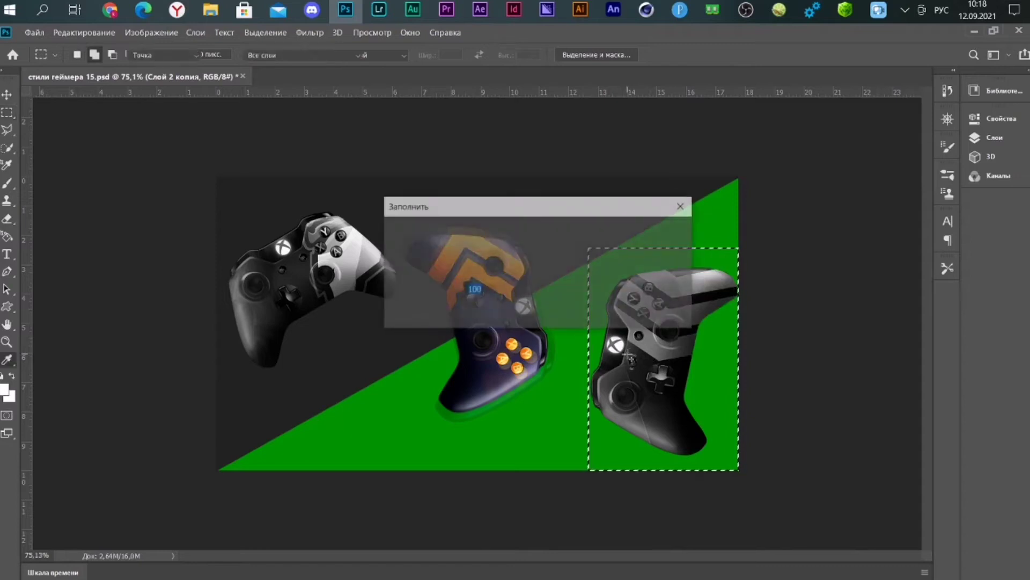
{"action": "left_click", "coordinate": [546, 230]}
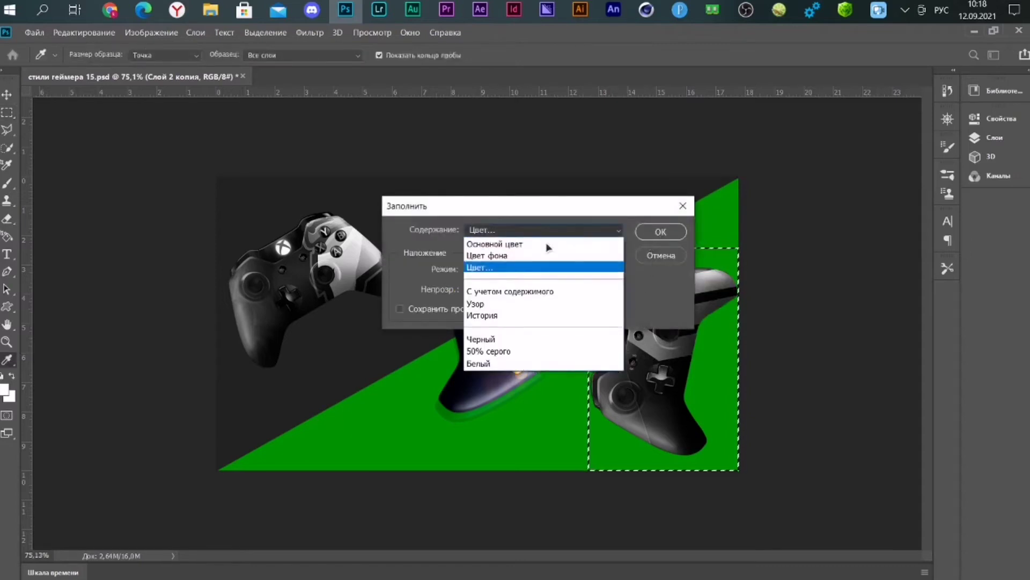
{"action": "left_click", "coordinate": [544, 268]}
{"action": "left_click", "coordinate": [601, 316]}
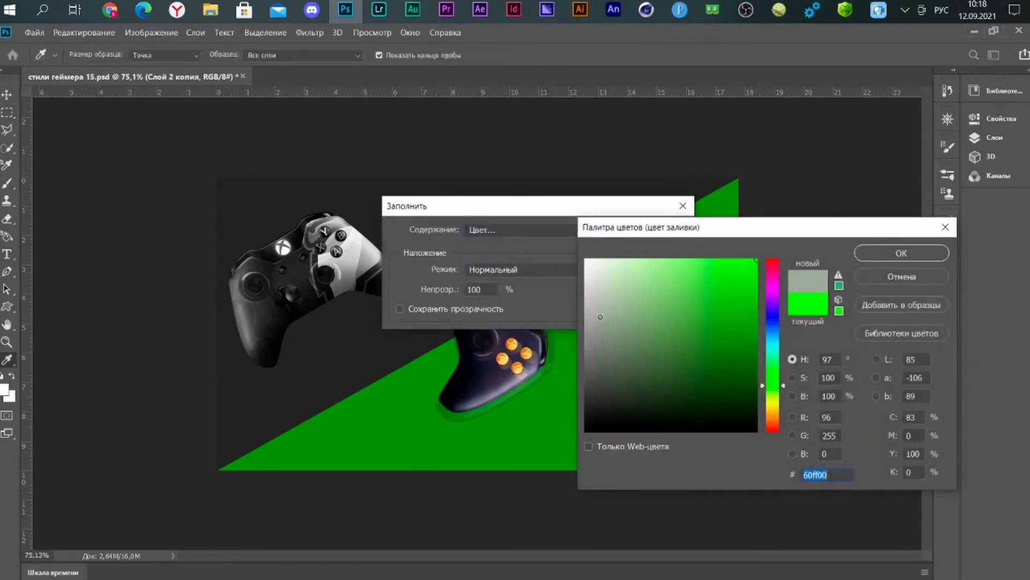
{"action": "type", "text": "2c7302"}
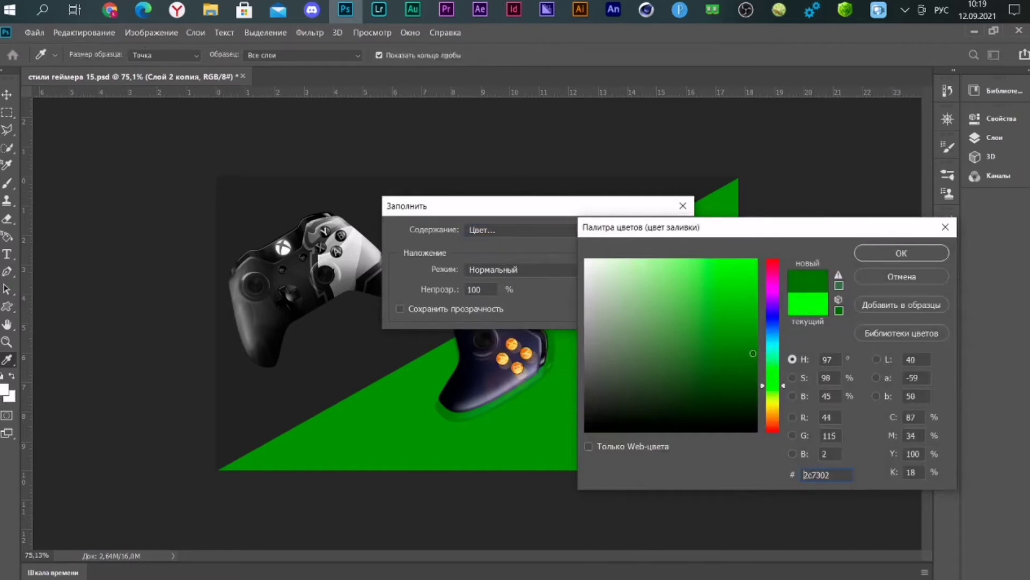
{"action": "left_click_drag", "start_coordinate": [640, 324], "coordinate": [560, 336]}
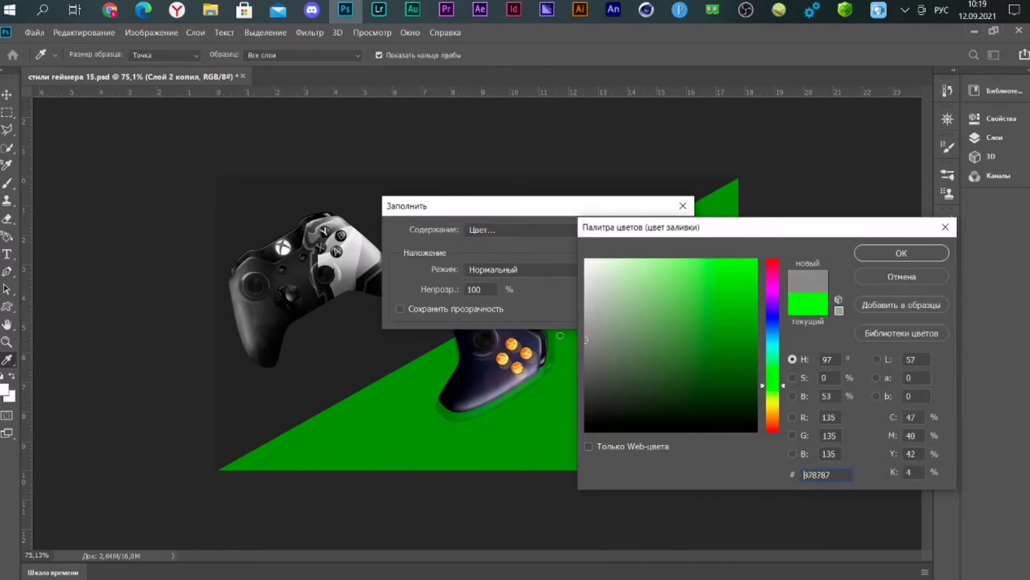
{"action": "left_click", "coordinate": [872, 256]}
{"action": "left_click", "coordinate": [663, 229]}
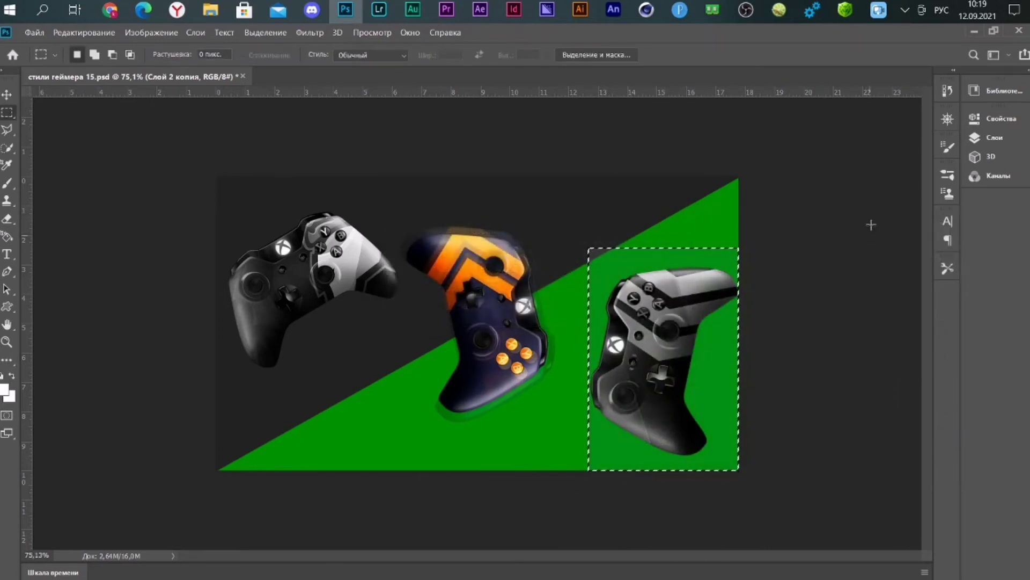
{"action": "key", "text": "ctrl+d"}
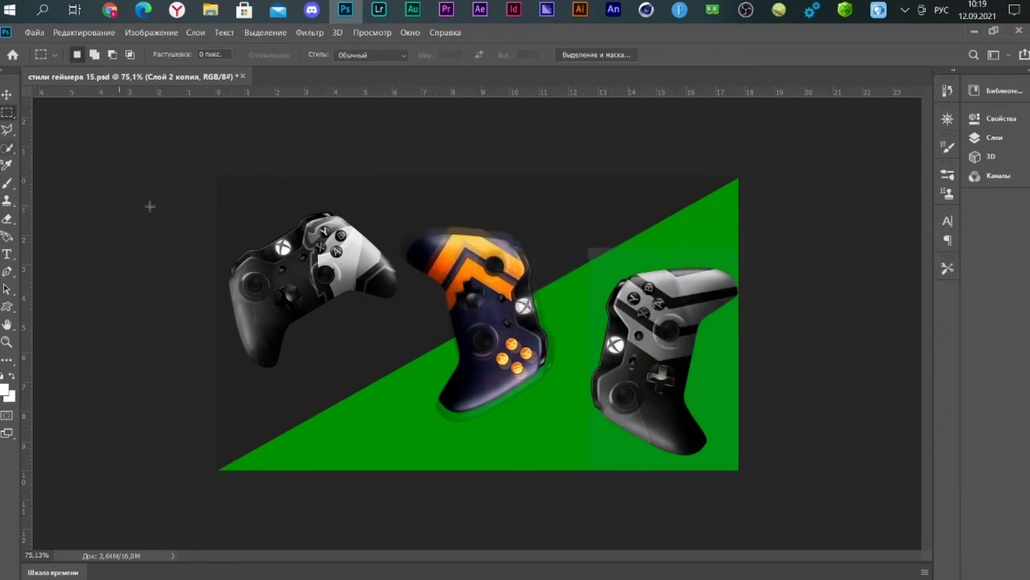
- Try moving and duplicating the gamepad copies, then undo those changes
{"action": "key", "text": "v"}
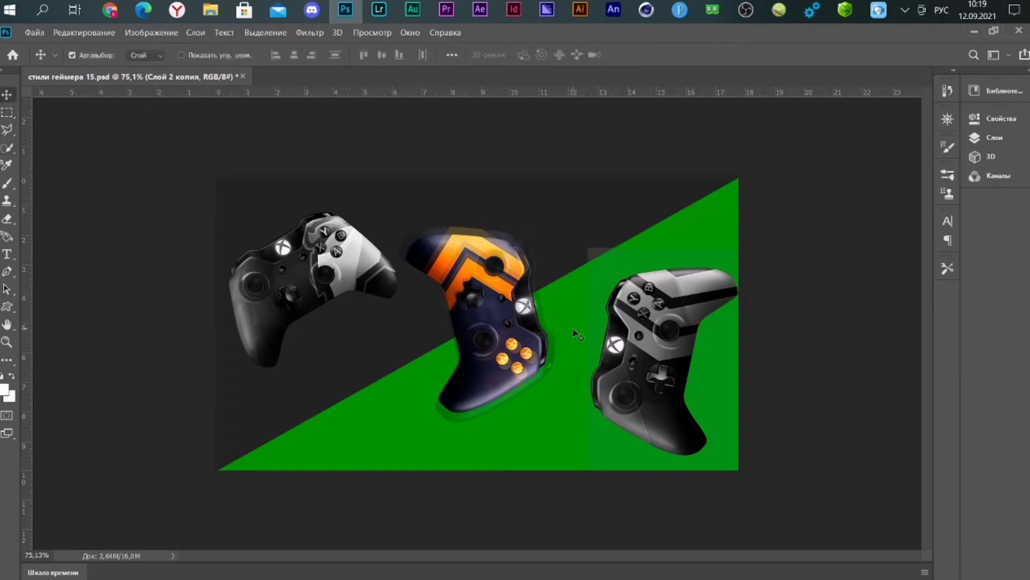
{"action": "left_click_drag", "start_coordinate": [632, 329], "coordinate": [451, 300]}
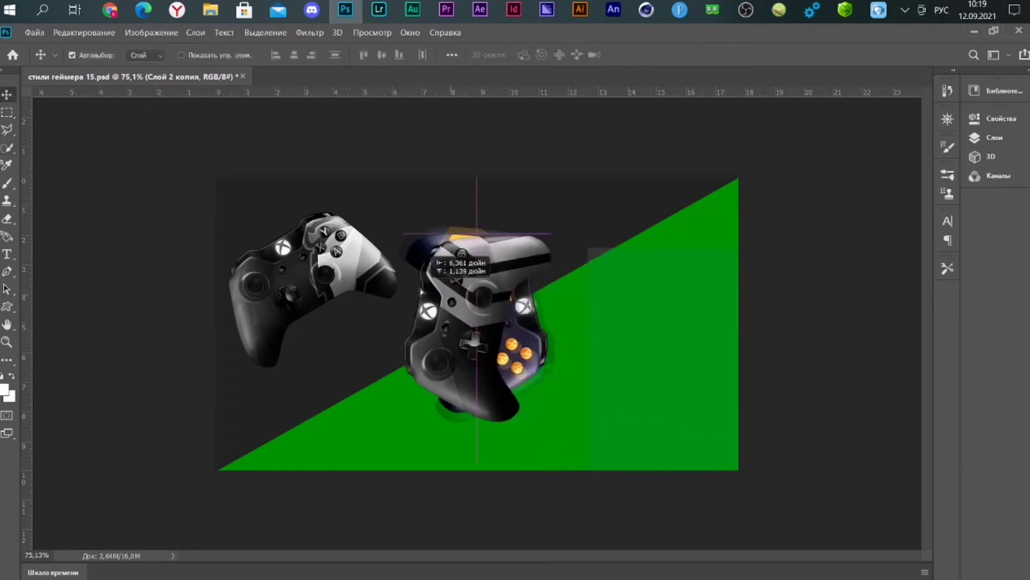
{"action": "key", "text": "ctrl+z"}
{"action": "key", "text": "ctrl+z"}
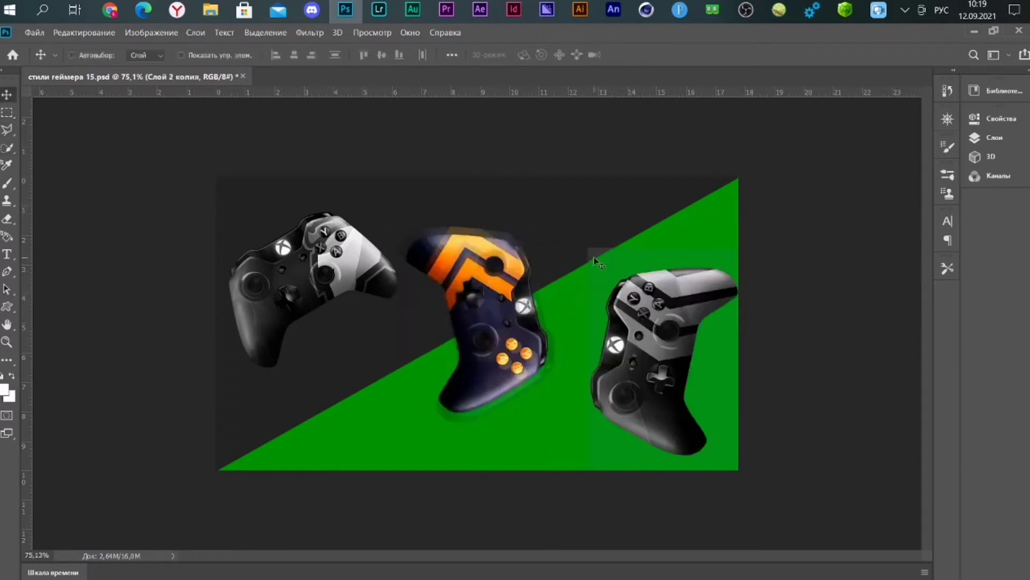
{"action": "left_click_drag", "start_coordinate": [600, 261], "coordinate": [646, 261]}
{"action": "key", "text": "ctrl+z"}
{"action": "left_click", "coordinate": [990, 138]}
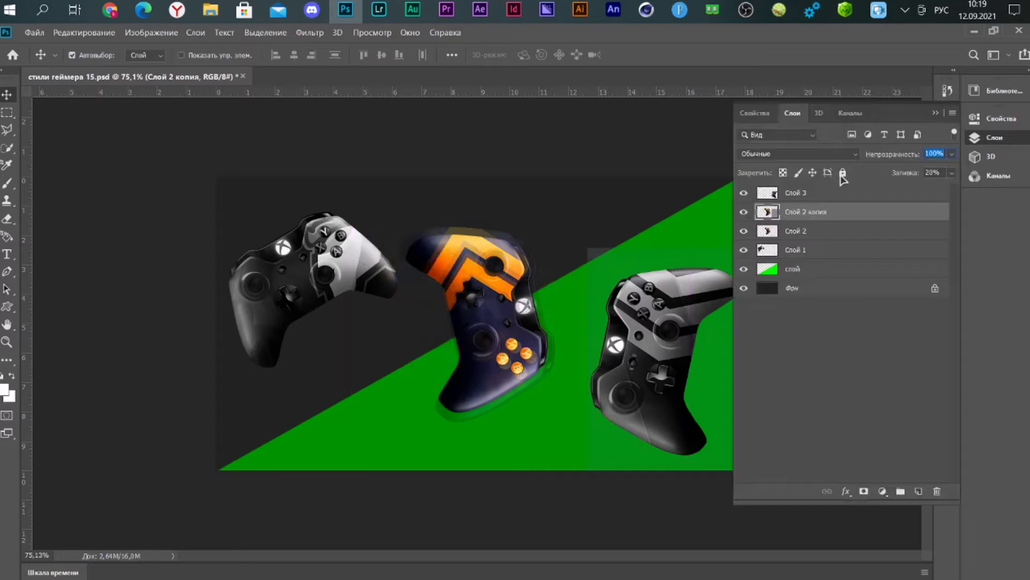
- Add a new empty layer, Слой 4, with the Rectangular Marquee tool active
{"action": "left_click", "coordinate": [935, 113]}
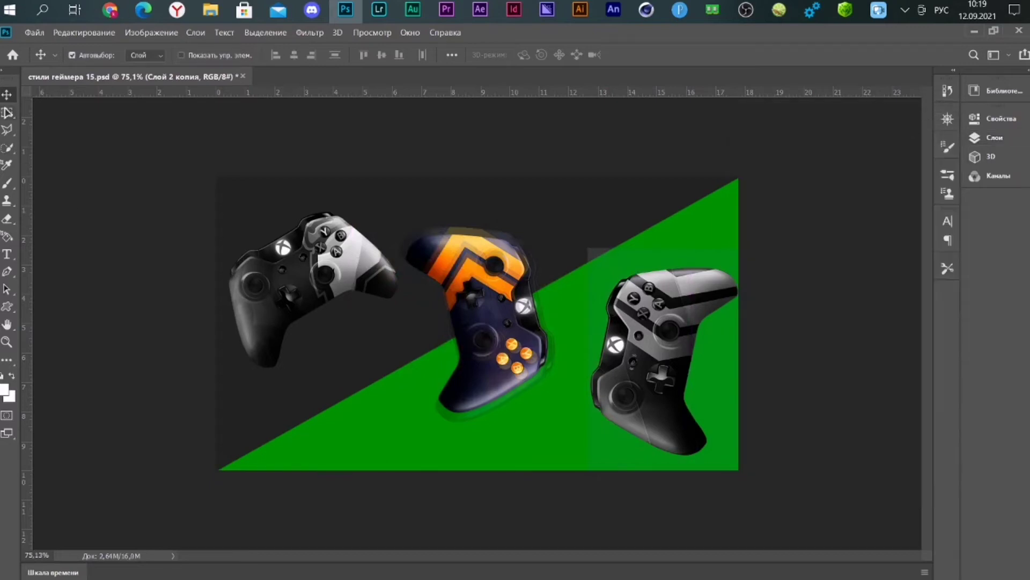
{"action": "key", "text": "m"}
{"action": "left_click", "coordinate": [993, 137]}
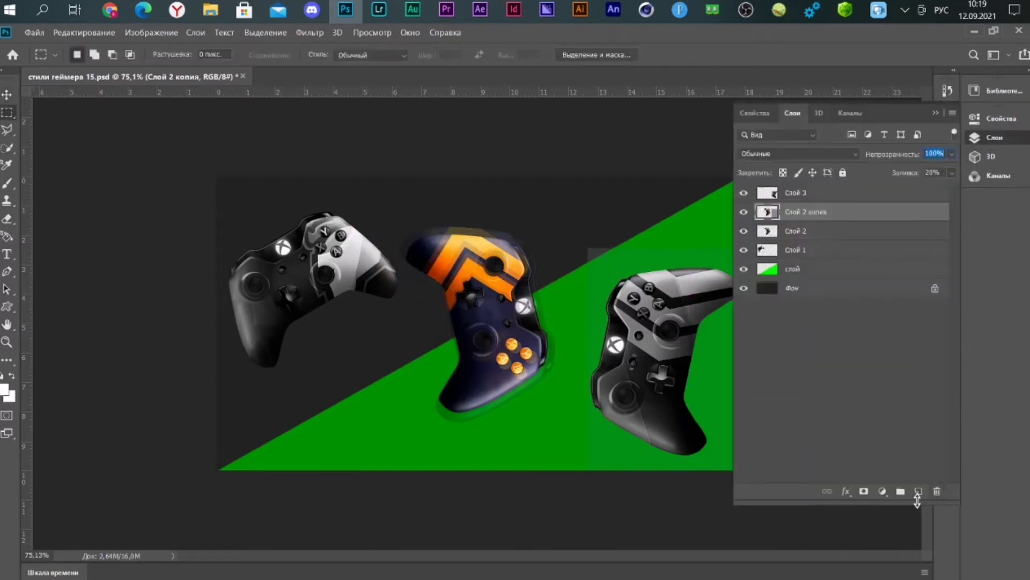
{"action": "left_click", "coordinate": [918, 492]}
{"action": "left_click", "coordinate": [935, 114]}
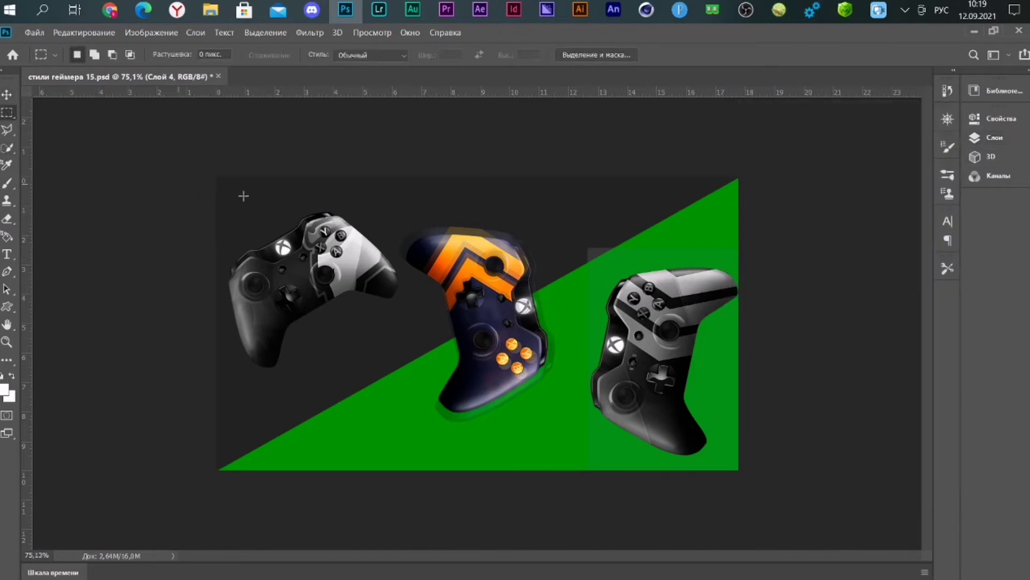
- Fill a rectangle around the left gamepad with grey and deselect it
{"action": "left_click_drag", "start_coordinate": [216, 185], "coordinate": [423, 379]}
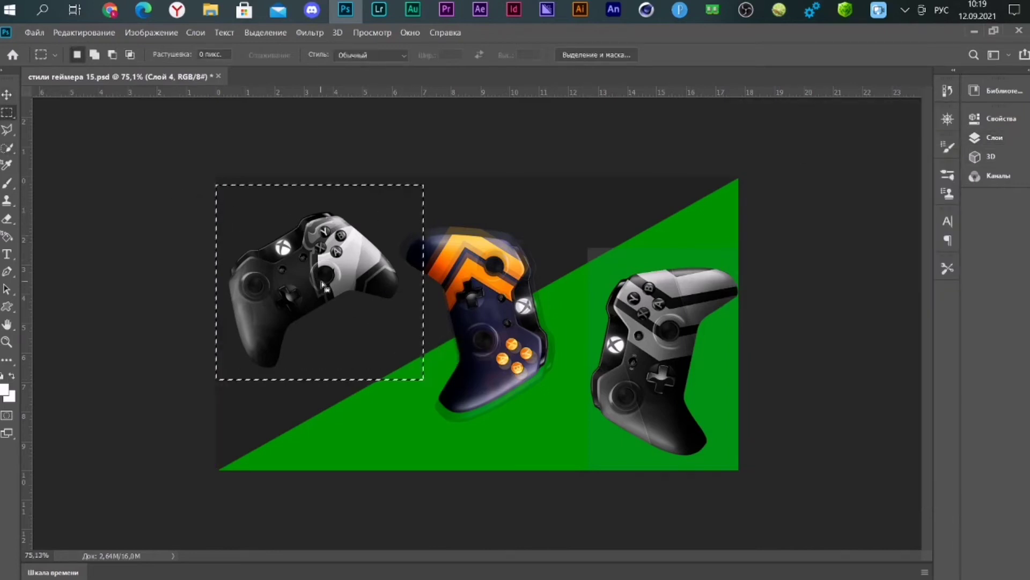
{"action": "key", "text": "shift+F5"}
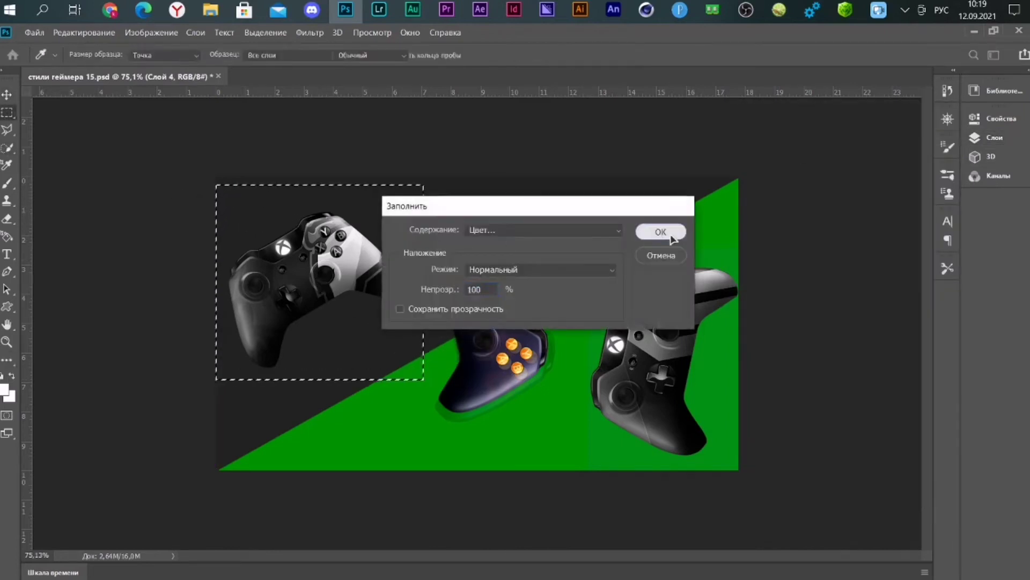
{"action": "left_click", "coordinate": [662, 232]}
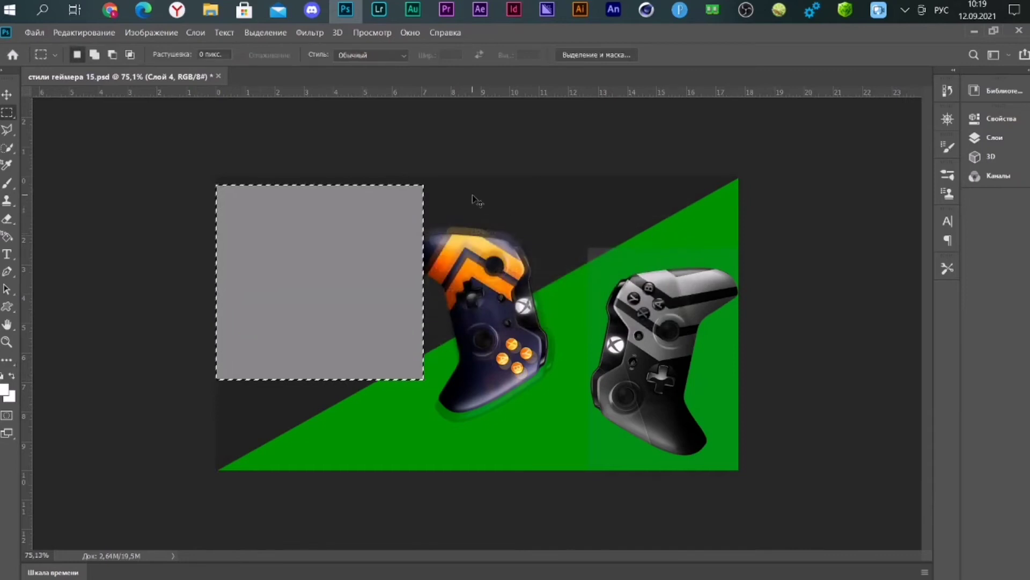
{"action": "key", "text": "ctrl+d"}
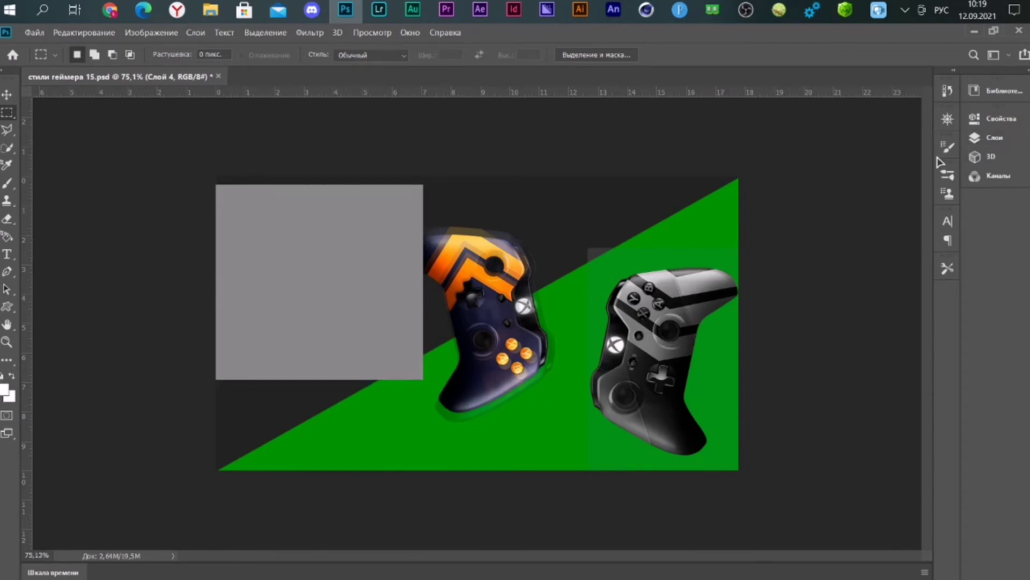
- Move Слой 4 below the green triangle layer and lower its opacity to about 25%
{"action": "key", "text": "ctrl+alt+g"}
{"action": "key", "text": "shift+0"}
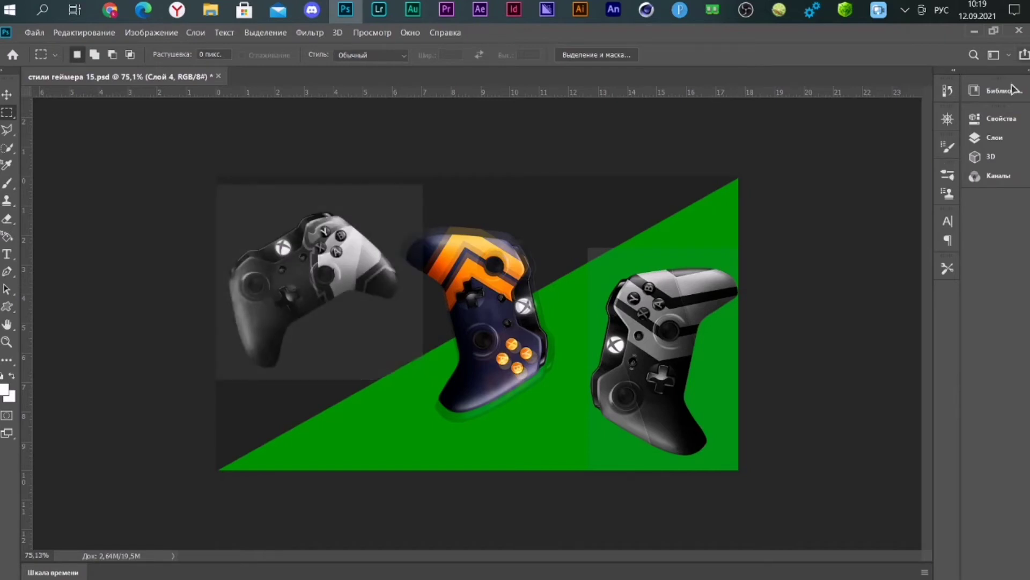
{"action": "left_click", "coordinate": [994, 137]}
{"action": "mouse_move", "coordinate": [915, 211]}
{"action": "left_mouse_down"}
{"action": "mouse_move", "coordinate": [875, 275]}
{"action": "mouse_move", "coordinate": [875, 294]}
{"action": "left_mouse_up"}
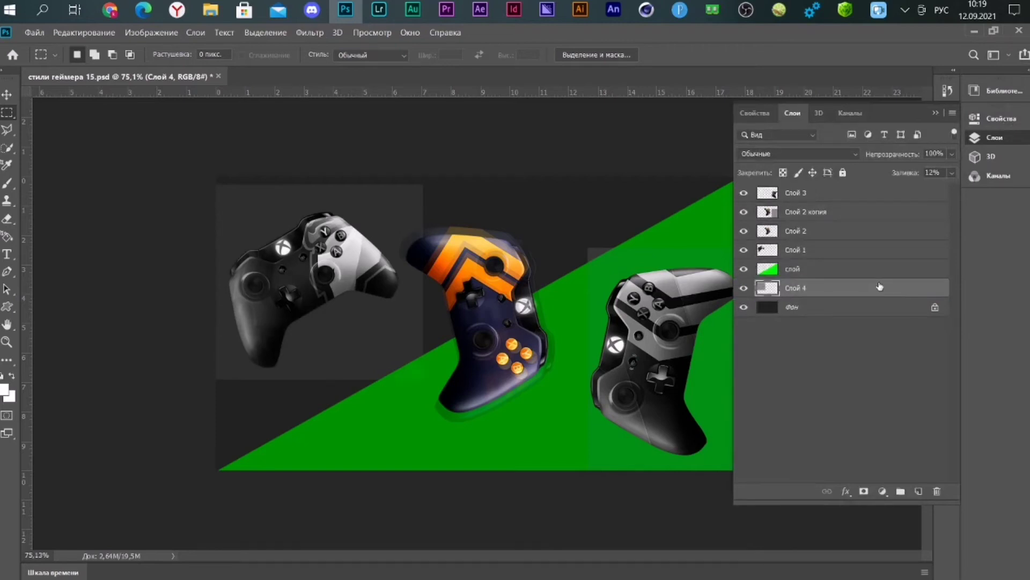
{"action": "left_click", "coordinate": [952, 154]}
{"action": "left_click_drag", "start_coordinate": [954, 168], "coordinate": [894, 175]}
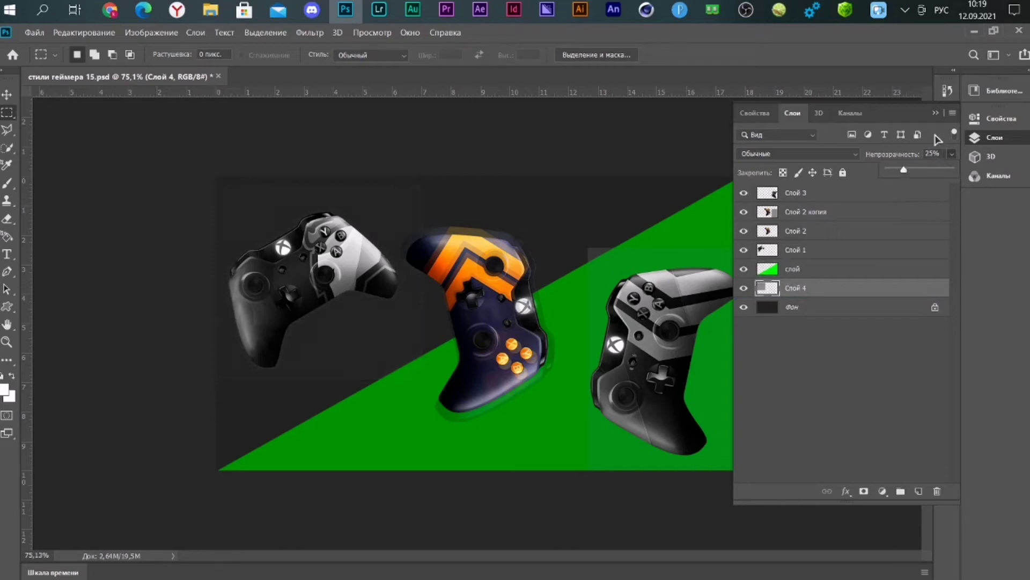
{"action": "left_click", "coordinate": [936, 112]}
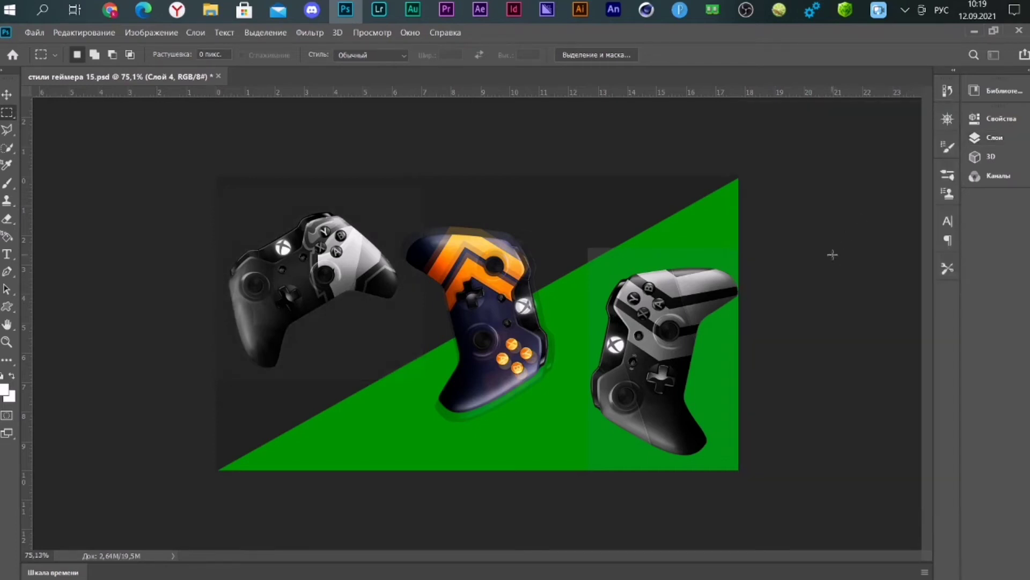
- Type the heading ПРЕВЬЮ on a new text layer on the banner
{"action": "left_click", "coordinate": [7, 254]}
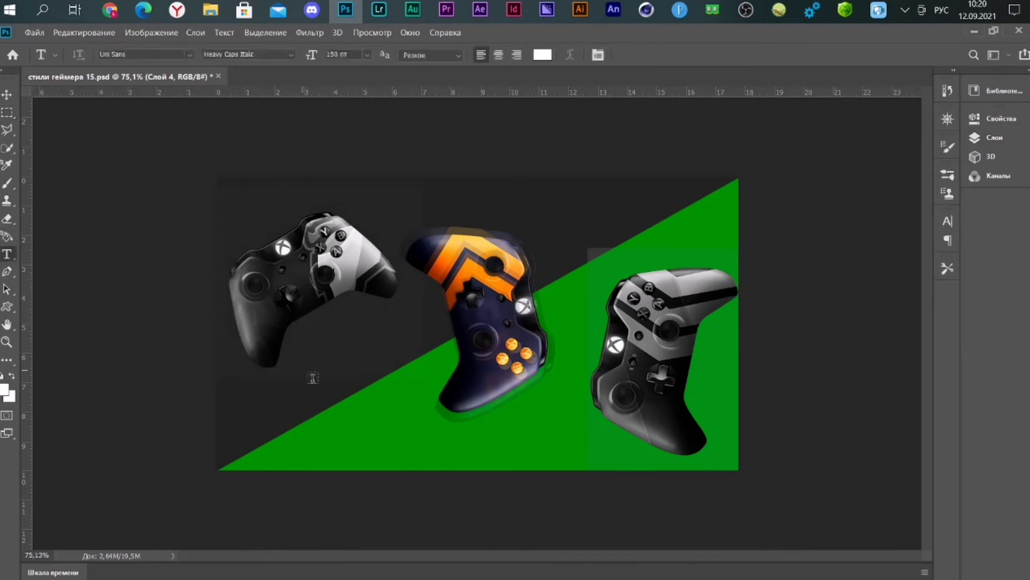
{"action": "left_click", "coordinate": [303, 404]}
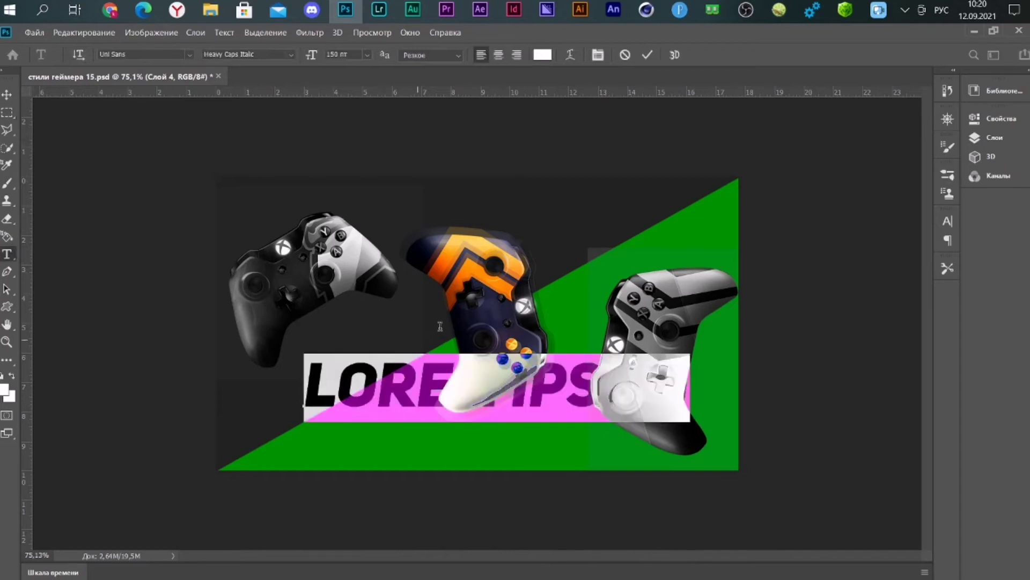
{"action": "key", "text": "BackSpace"}
{"action": "type", "text": "ПРЕВ"}
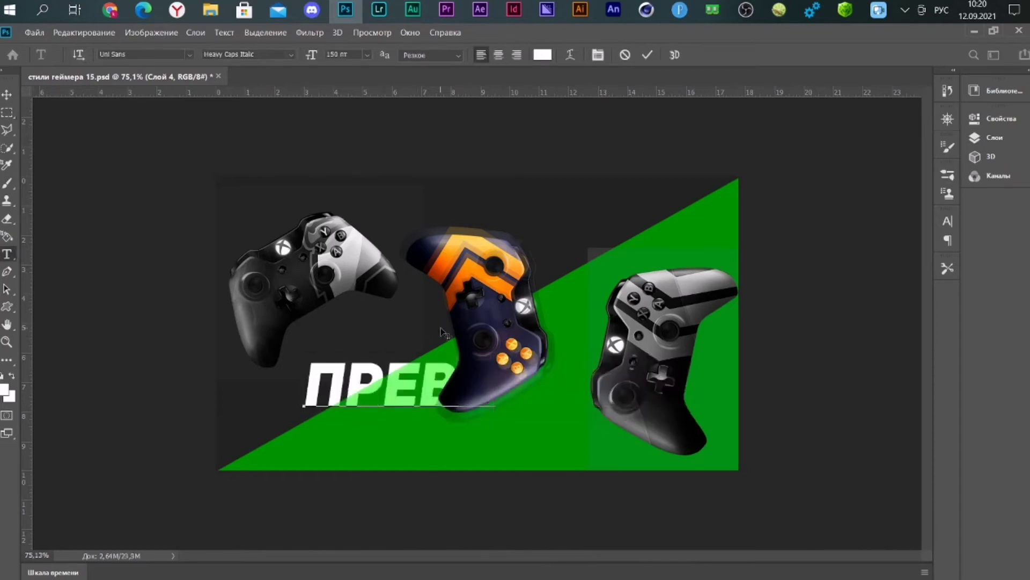
{"action": "type", "text": "ЬЮ"}
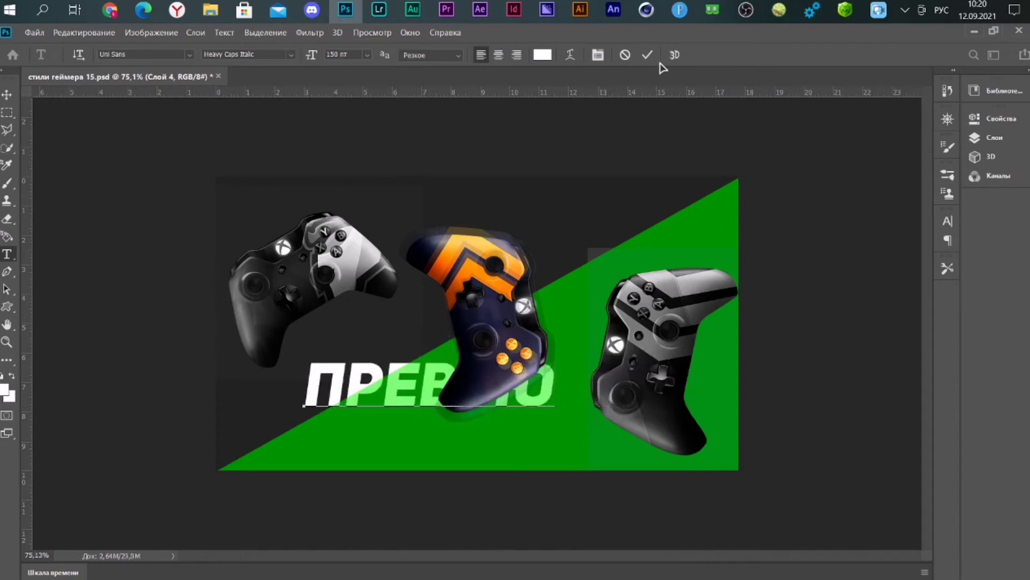
{"action": "left_click", "coordinate": [648, 54]}
- Move the ПРЕВЬЮ text layer to the top of the layer stack
{"action": "left_click", "coordinate": [994, 138]}
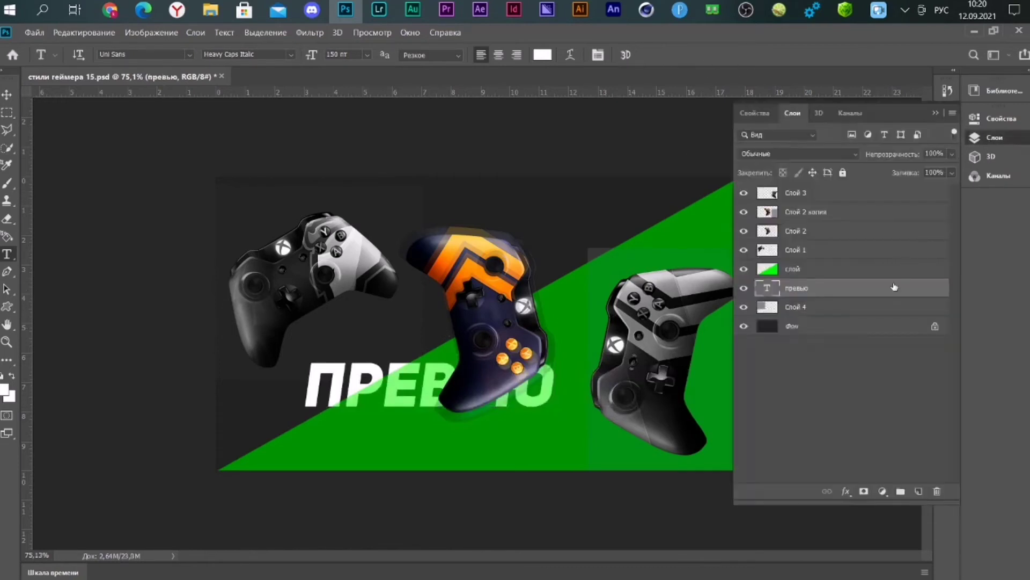
{"action": "left_click_drag", "start_coordinate": [893, 287], "coordinate": [898, 180]}
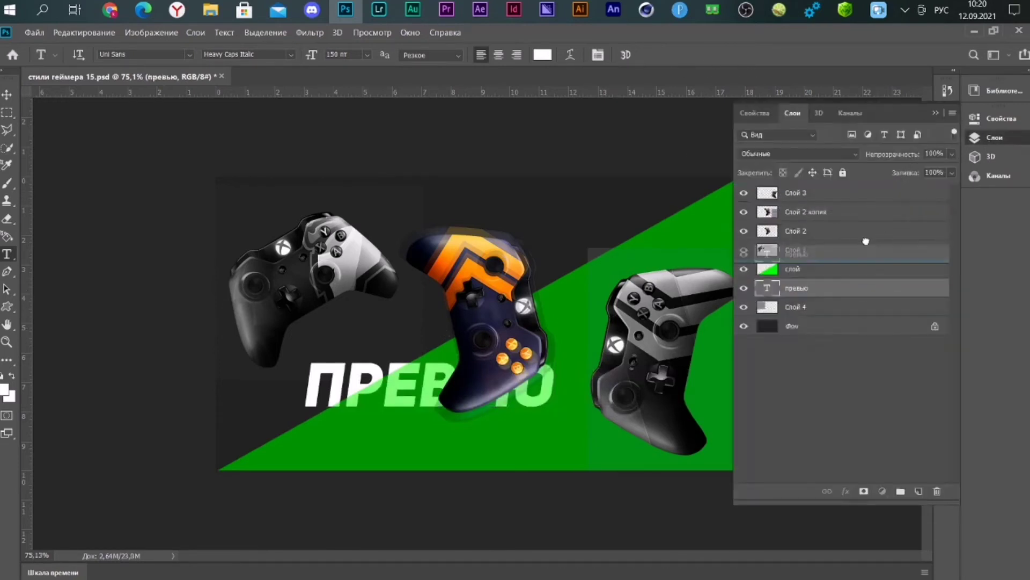
{"action": "left_click_drag", "start_coordinate": [861, 293], "coordinate": [875, 183]}
{"action": "left_click", "coordinate": [935, 114]}
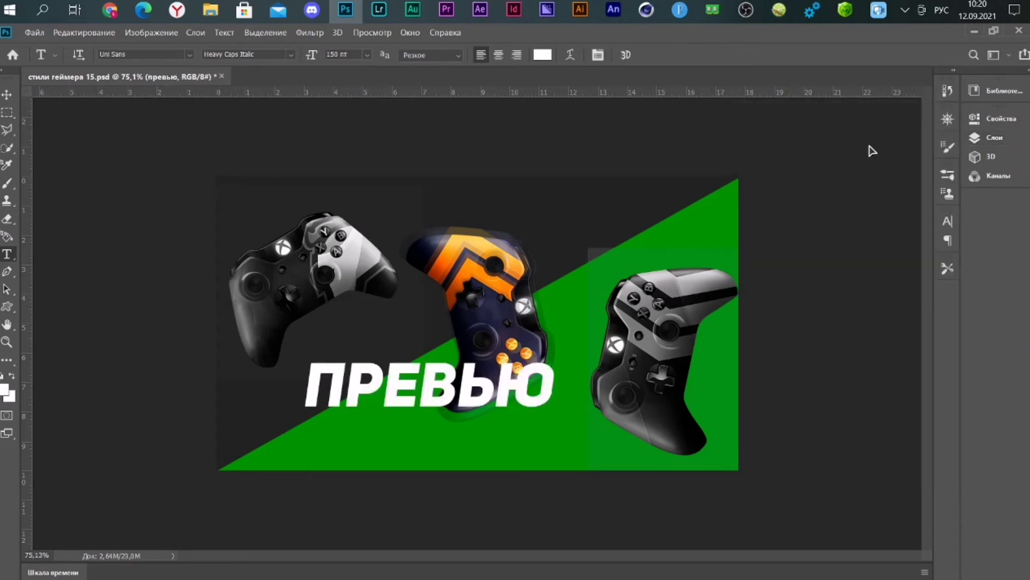
- Move the ПРЕВЬЮ heading toward the banner's lower left
{"action": "key", "text": "ctrl+t"}
{"action": "left_click_drag", "start_coordinate": [485, 390], "coordinate": [418, 404]}
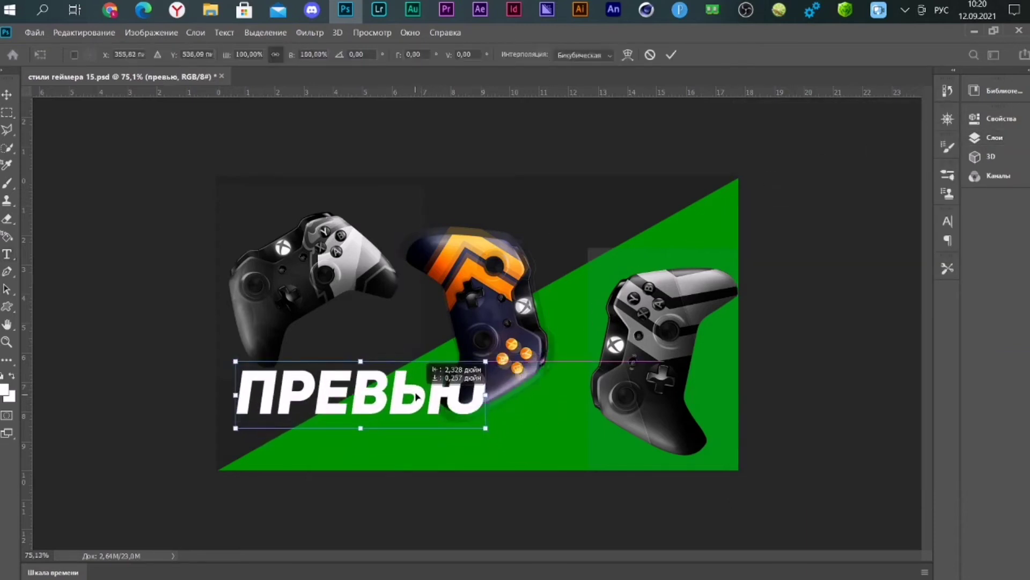
{"action": "left_click_drag", "start_coordinate": [418, 404], "coordinate": [415, 397]}
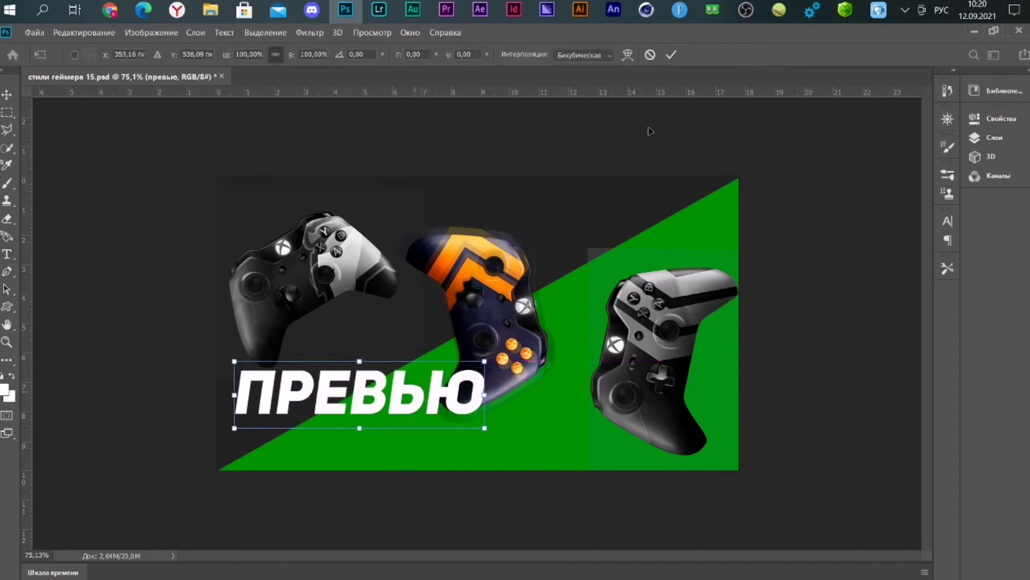
{"action": "left_click", "coordinate": [671, 54]}
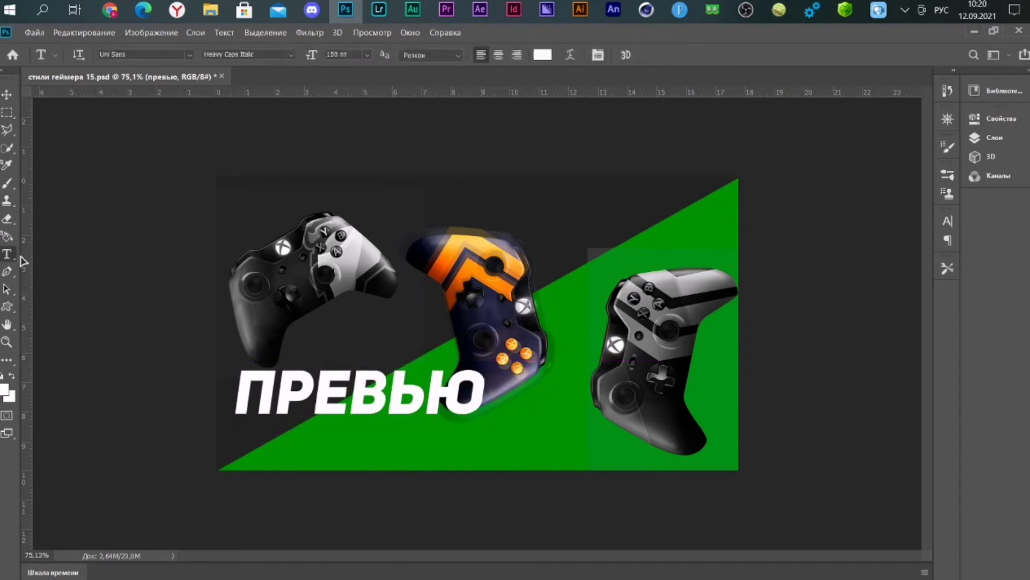
- Type a second text line НА ВИДЕО below ПРЕВЬЮ
{"action": "left_click", "coordinate": [259, 448]}
{"action": "type", "text": "Н"}
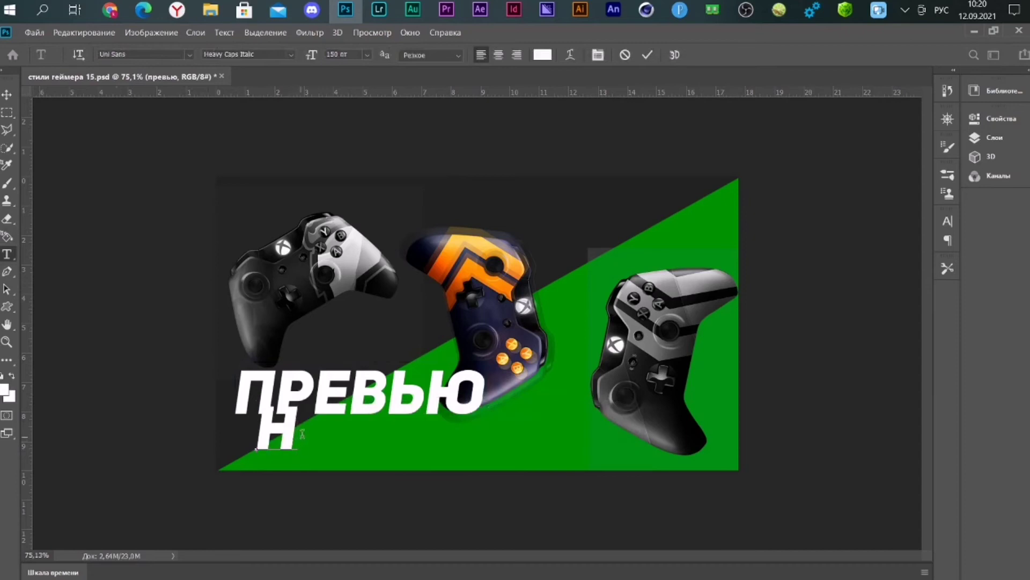
{"action": "type", "text": "А В   "}
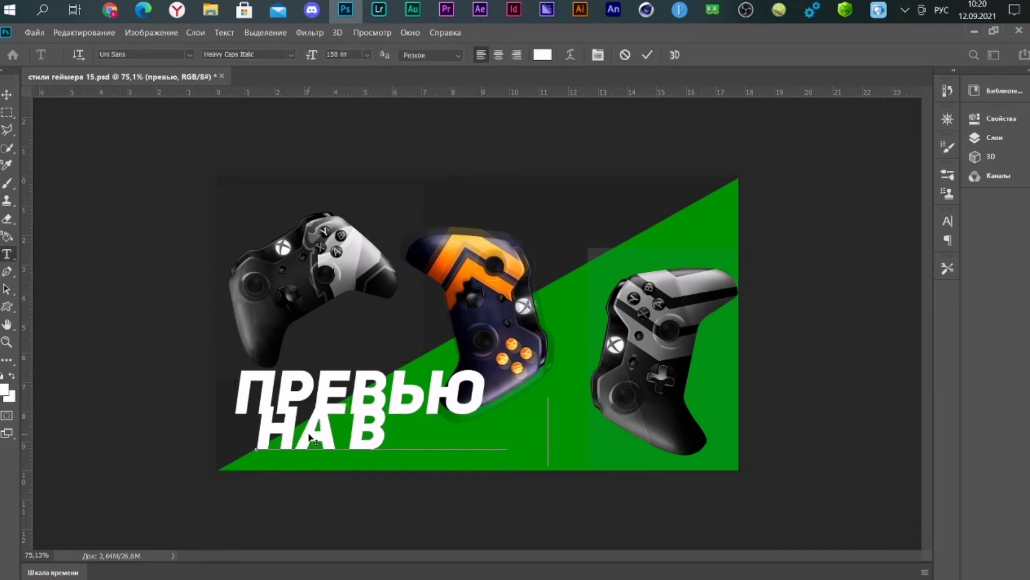
{"action": "type", "text": "ИДЕО"}
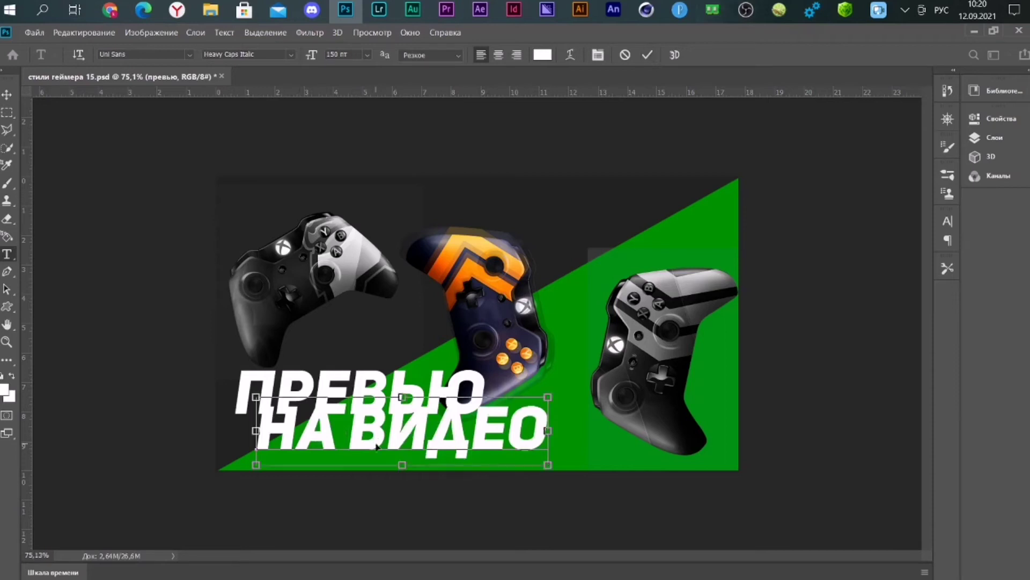
{"action": "key", "text": "ctrl+a"}
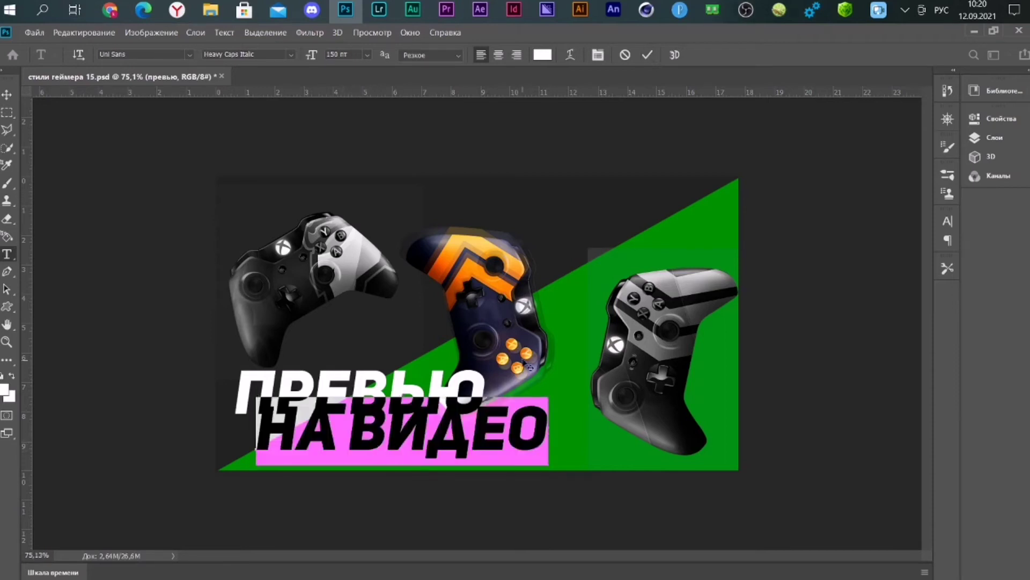
{"action": "key", "text": "ctrl"}
{"action": "left_click", "coordinate": [648, 55]}
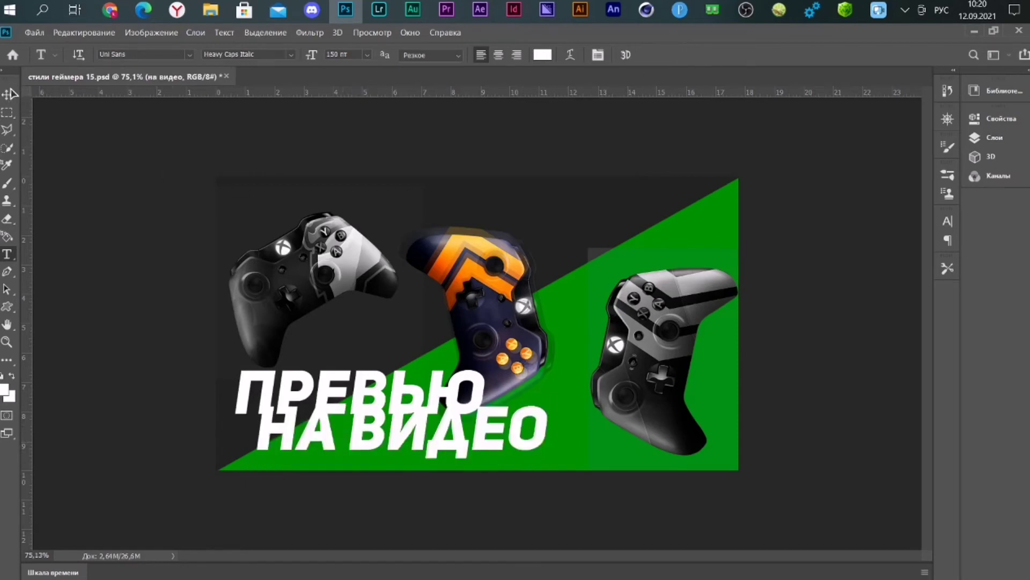
- Position НА ВИДЕО under the heading and scale it smaller than ПРЕВЬЮ
{"action": "left_click", "coordinate": [10, 94]}
{"action": "left_click_drag", "start_coordinate": [383, 441], "coordinate": [362, 449]}
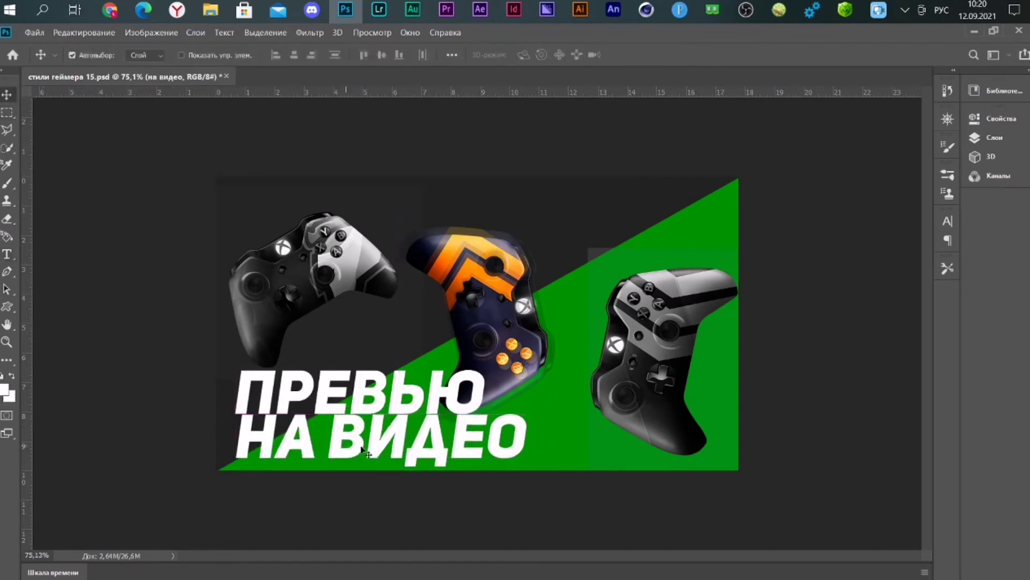
{"action": "key", "text": "ctrl+t"}
{"action": "left_click_drag", "start_coordinate": [531, 445], "coordinate": [454, 450]}
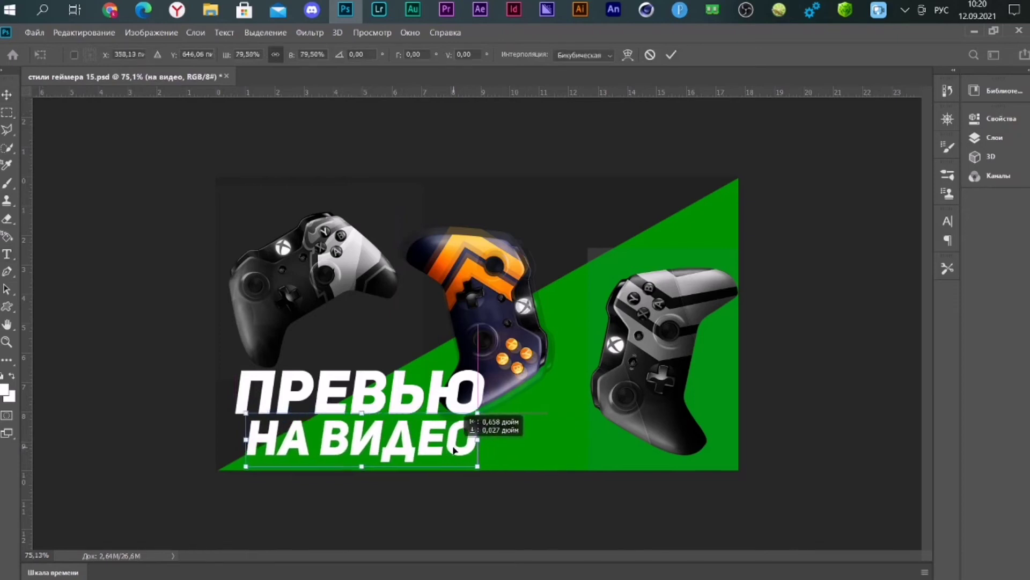
{"action": "left_click", "coordinate": [671, 54]}
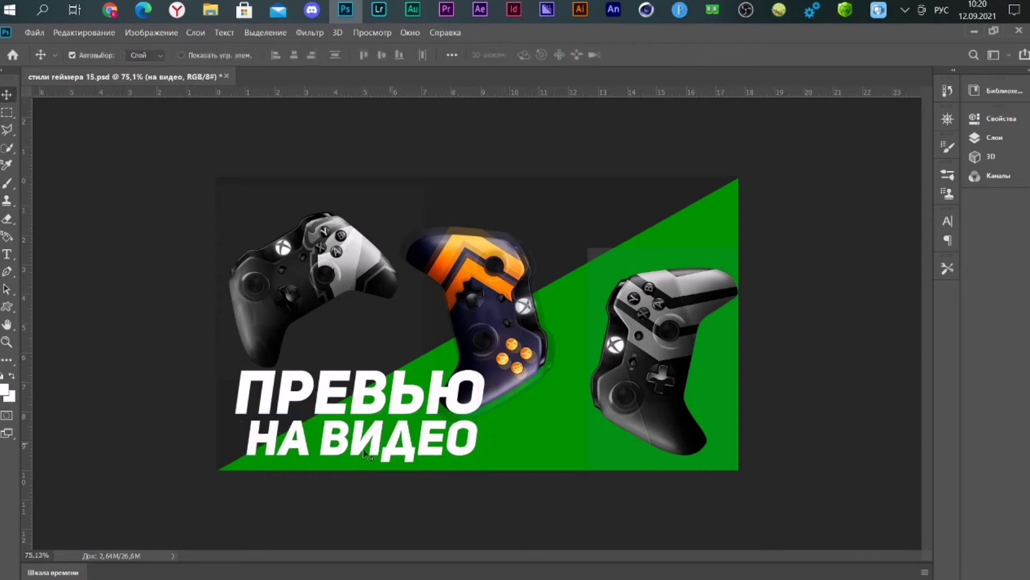
- Align НА ВИДЕО under ПРЕВЬЮ and select the на видео text layer
{"action": "left_click_drag", "start_coordinate": [339, 451], "coordinate": [332, 449]}
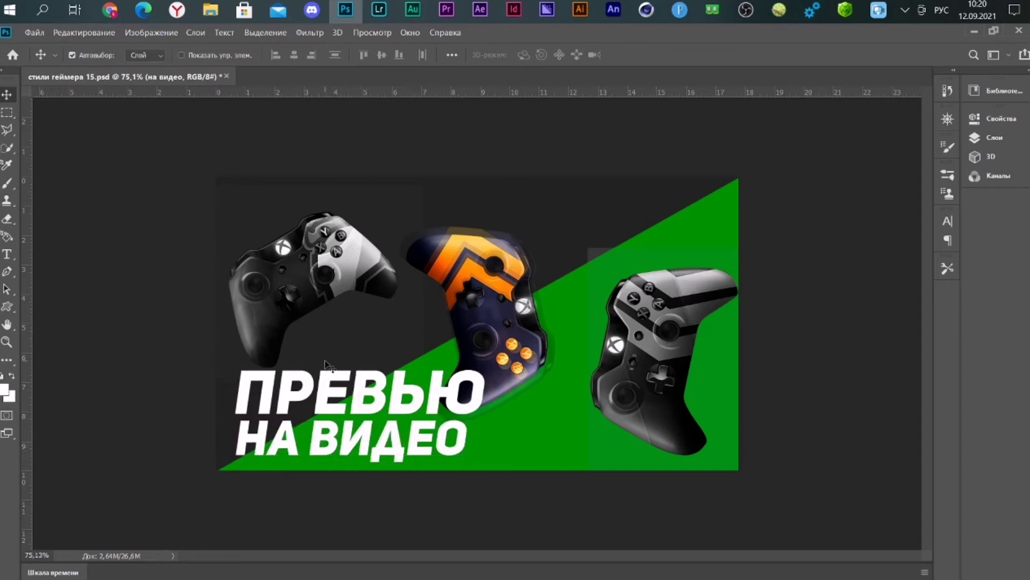
{"action": "left_click", "coordinate": [995, 138]}
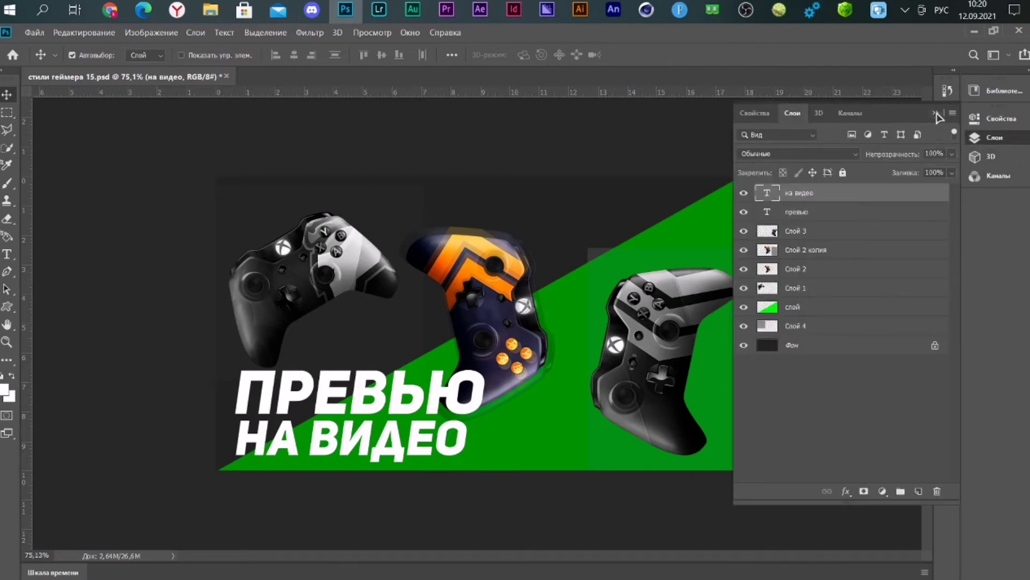
{"action": "left_click", "coordinate": [876, 309]}
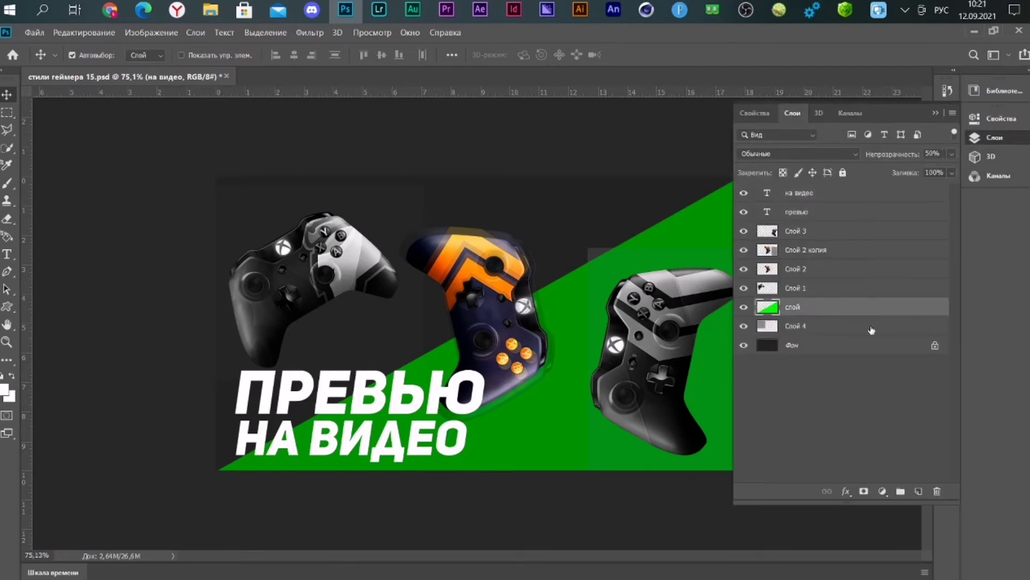
{"action": "left_click", "coordinate": [874, 326]}
{"action": "left_click", "coordinate": [871, 345]}
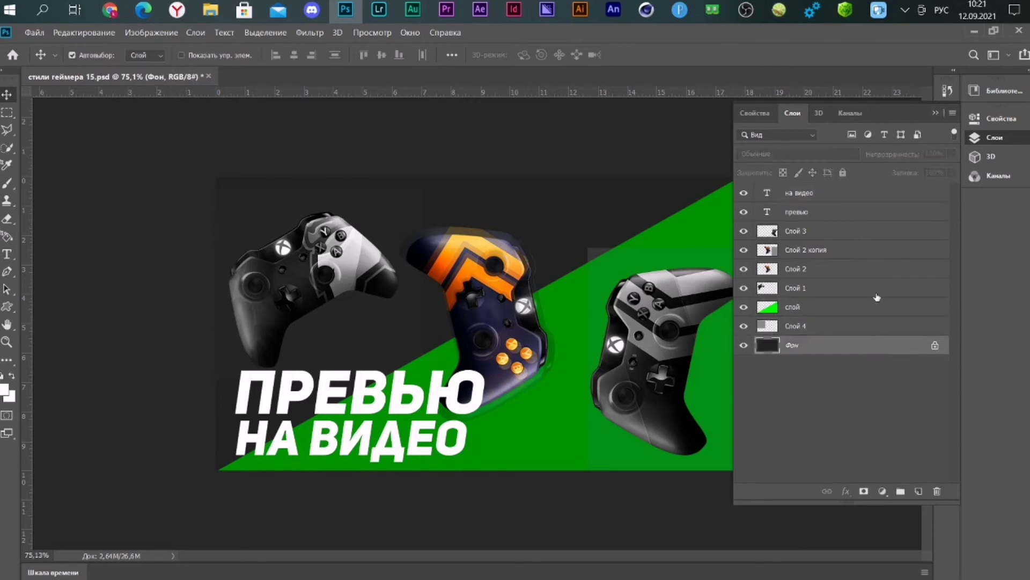
{"action": "left_click", "coordinate": [846, 199]}
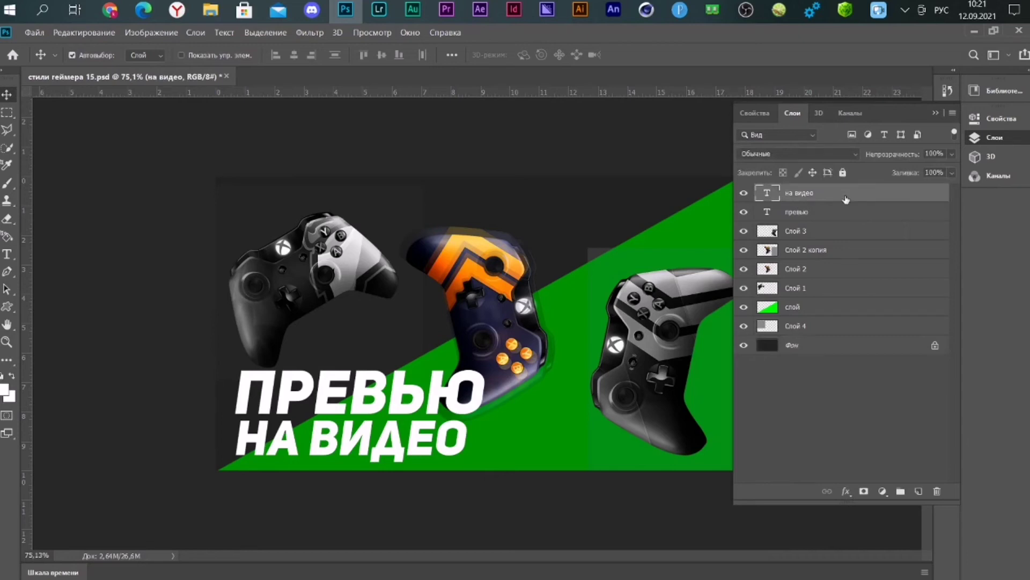
{"action": "left_click", "coordinate": [937, 114]}
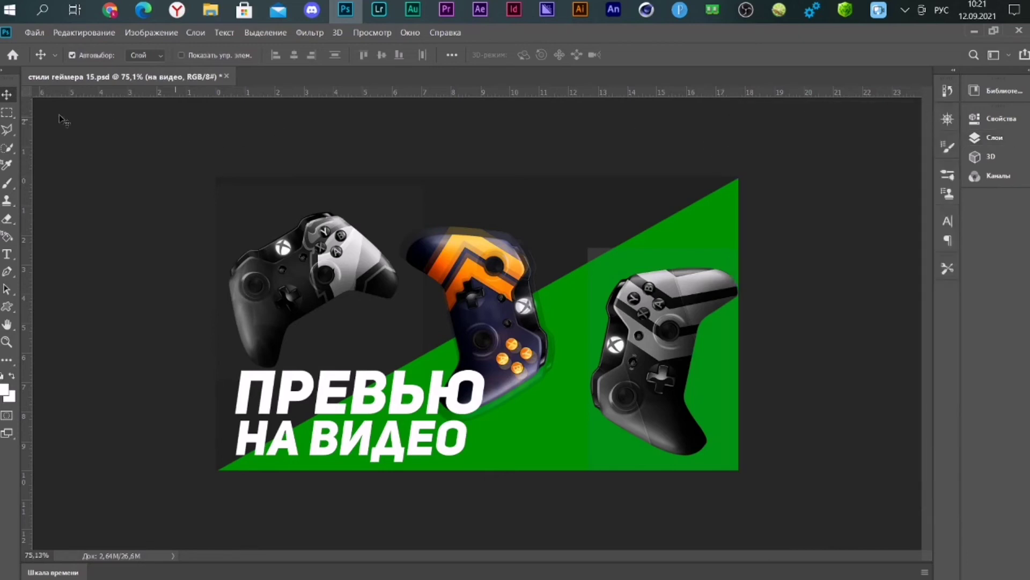
- Add the превью text layer to the selection alongside на видео
{"action": "left_click", "coordinate": [7, 148]}
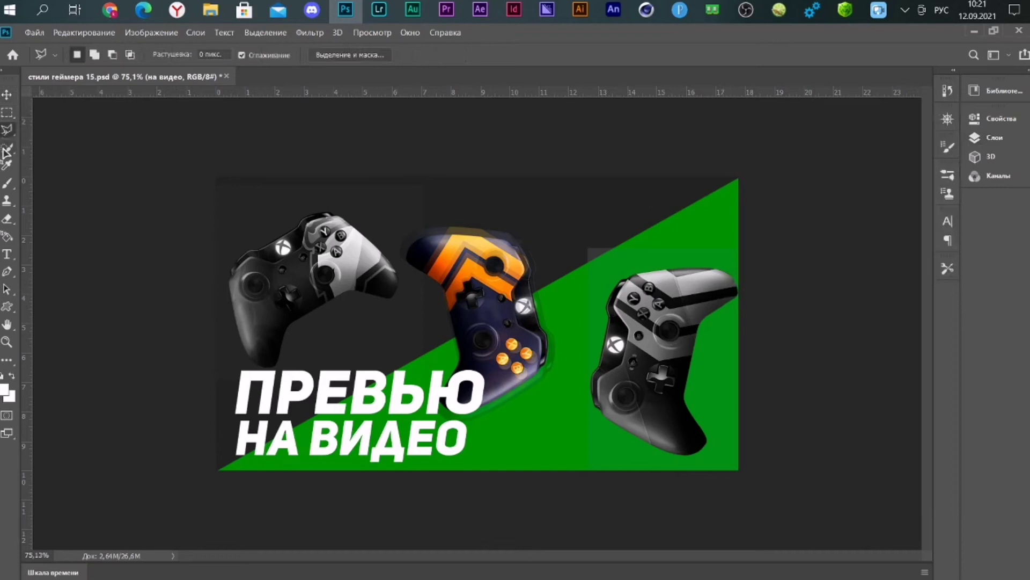
{"action": "left_click", "coordinate": [7, 98]}
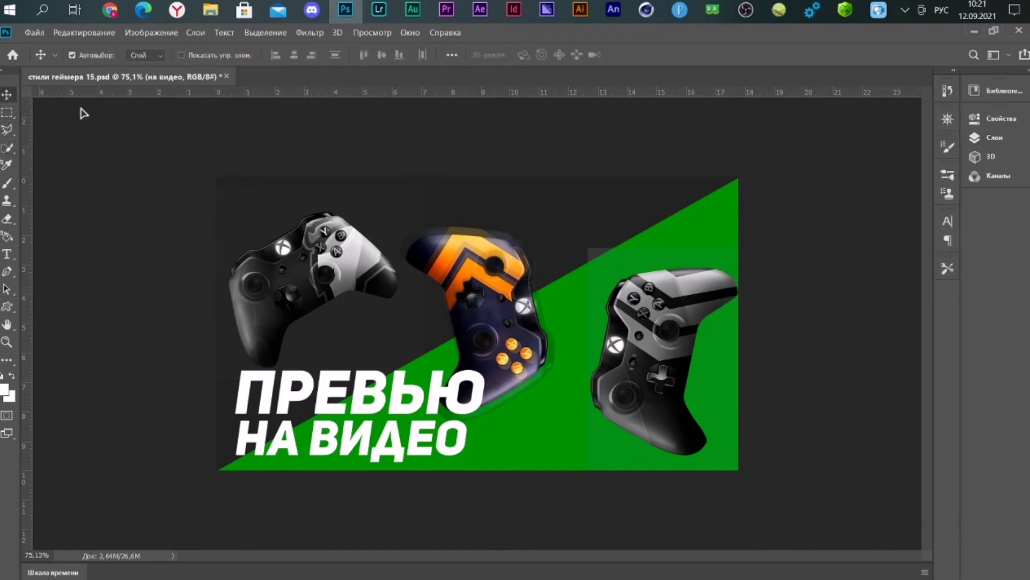
{"action": "left_click", "coordinate": [982, 141]}
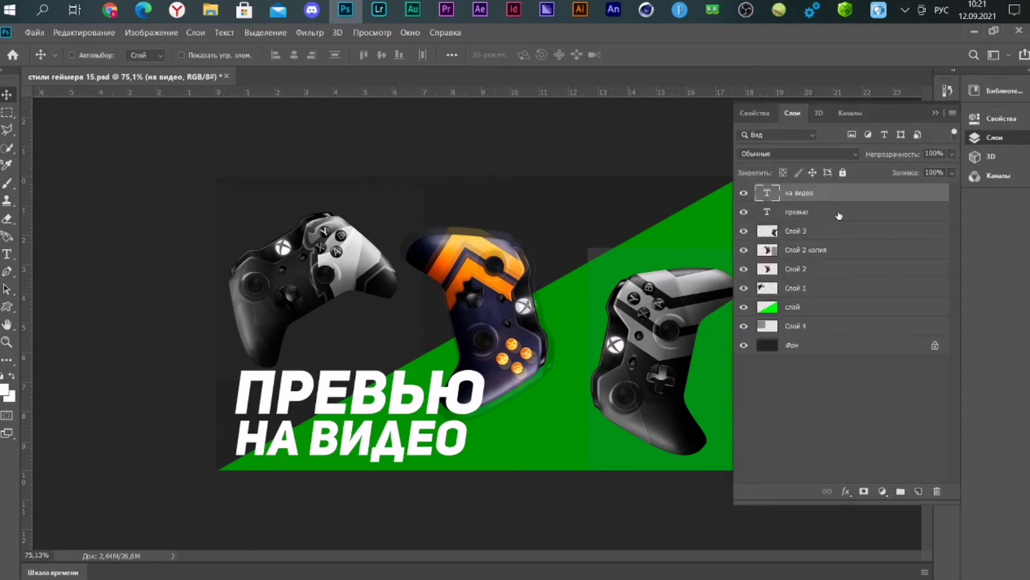
{"action": "left_click", "coordinate": [839, 215], "text": "ctrl"}
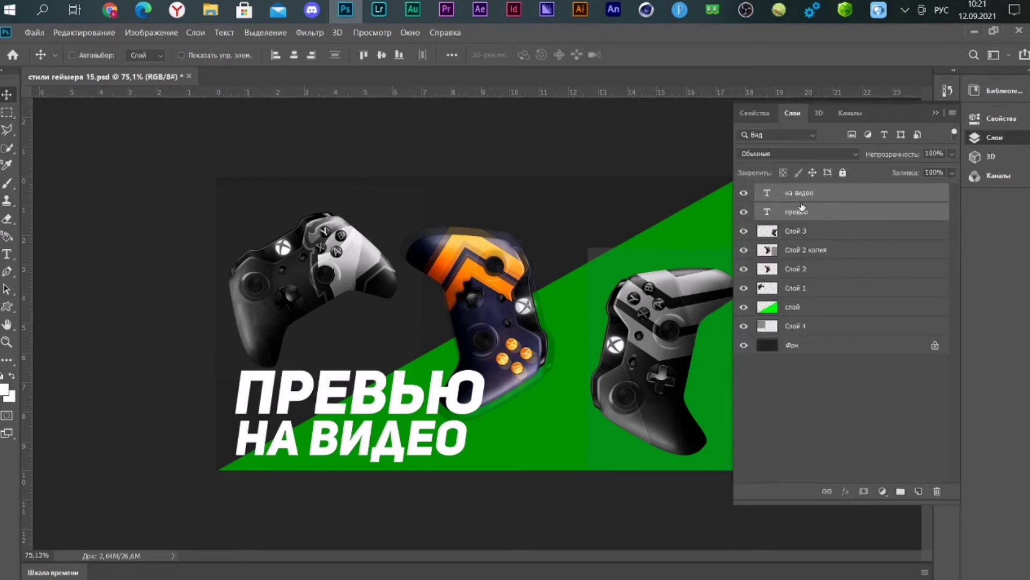
- Merge the two heading lines, duplicate the result, and select the lower copy
{"action": "key", "text": "ctrl+e"}
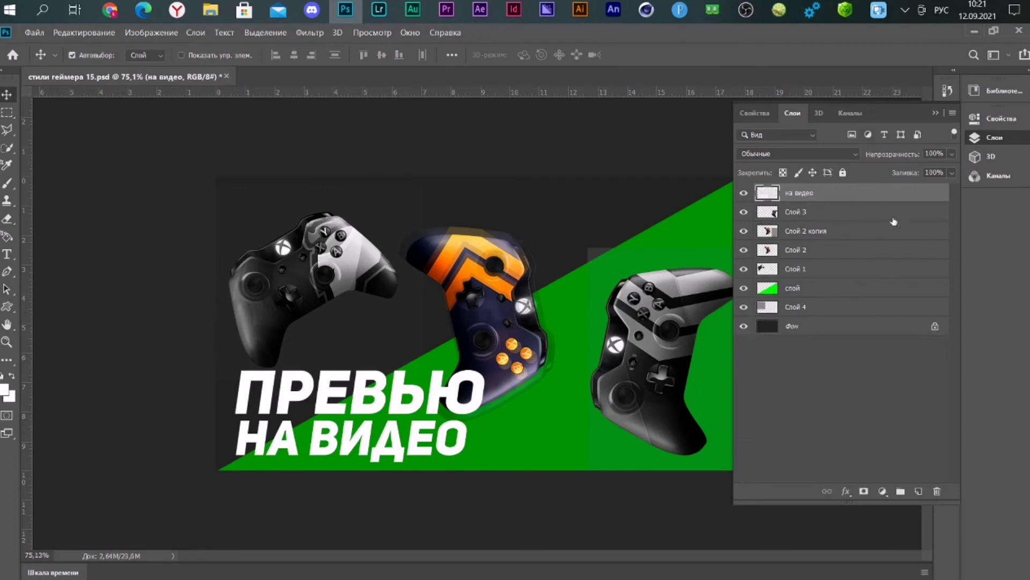
{"action": "key", "text": "ctrl+j"}
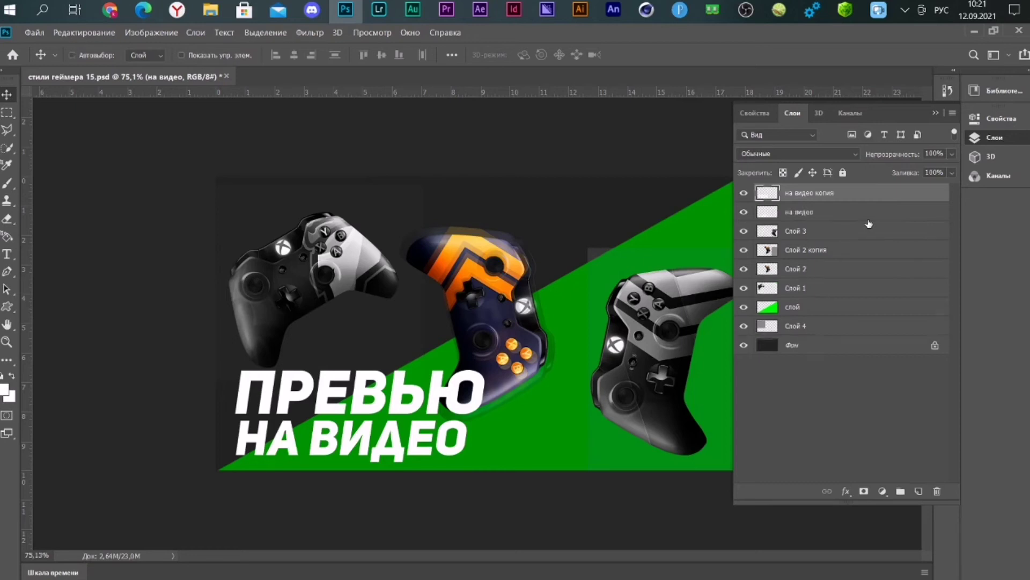
{"action": "left_click", "coordinate": [863, 210]}
{"action": "key", "text": "ctrl"}
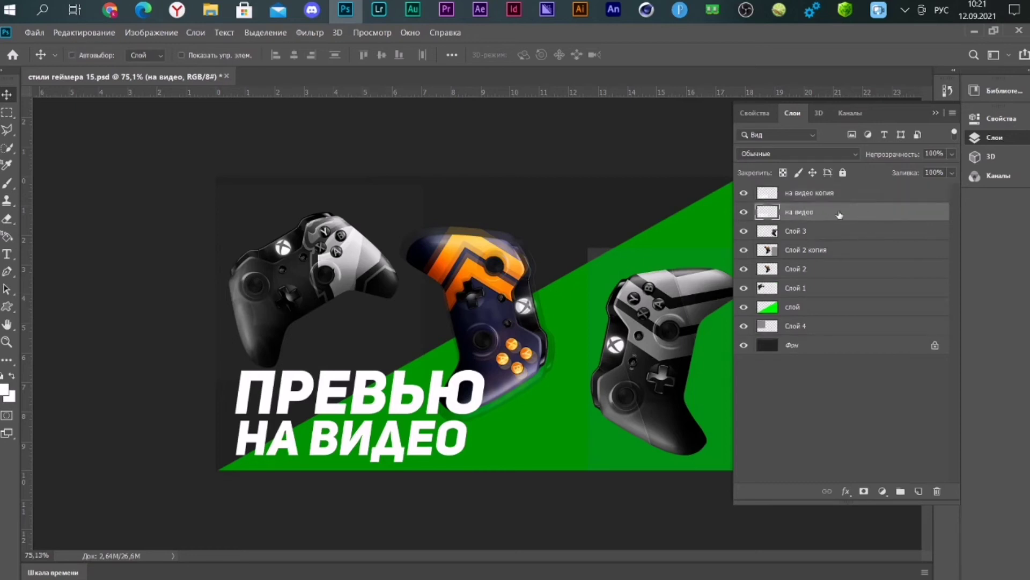
- Darken the lower heading copy with Hue/Saturation brightness around -30
{"action": "key", "text": "ctrl+u"}
{"action": "mouse_move", "coordinate": [627, 315]}
{"action": "left_mouse_down"}
{"action": "mouse_move", "coordinate": [612, 317]}
{"action": "mouse_move", "coordinate": [628, 316]}
{"action": "left_mouse_up"}
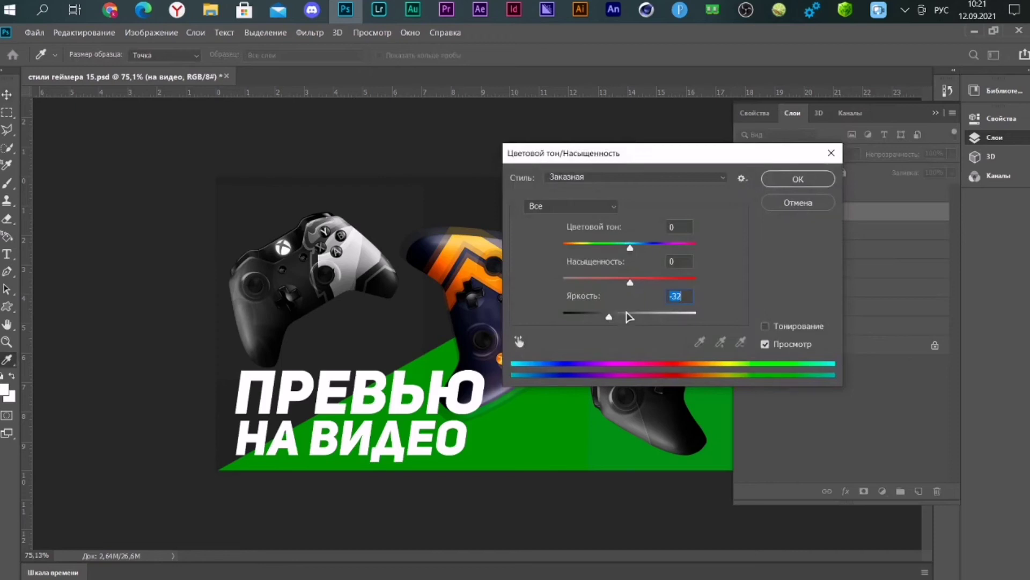
{"action": "type", "text": "-30"}
{"action": "left_click", "coordinate": [767, 179]}
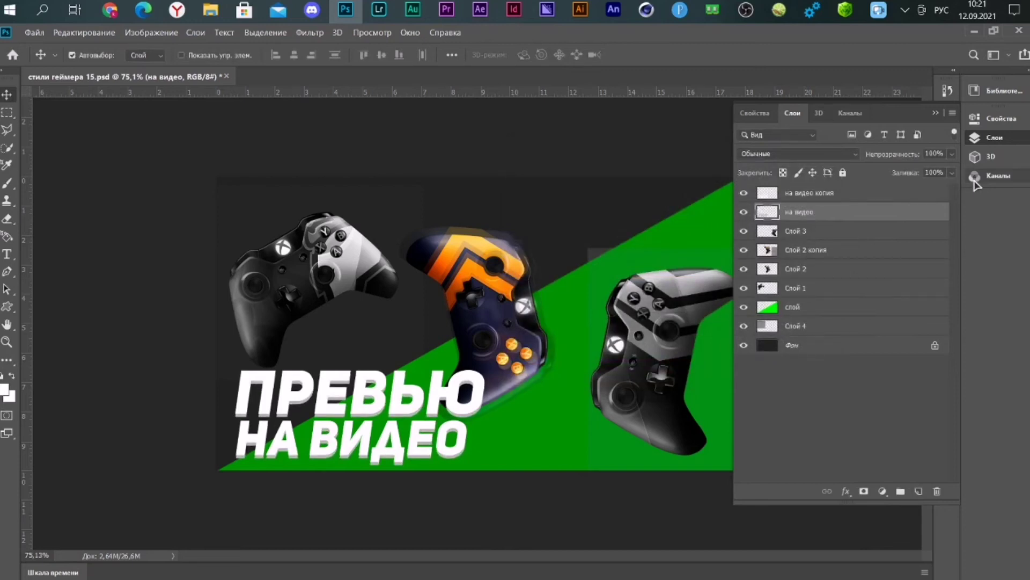
- Merge the white heading with its grey shadow layer and zoom in on it
{"action": "left_click", "coordinate": [853, 192], "text": "ctrl"}
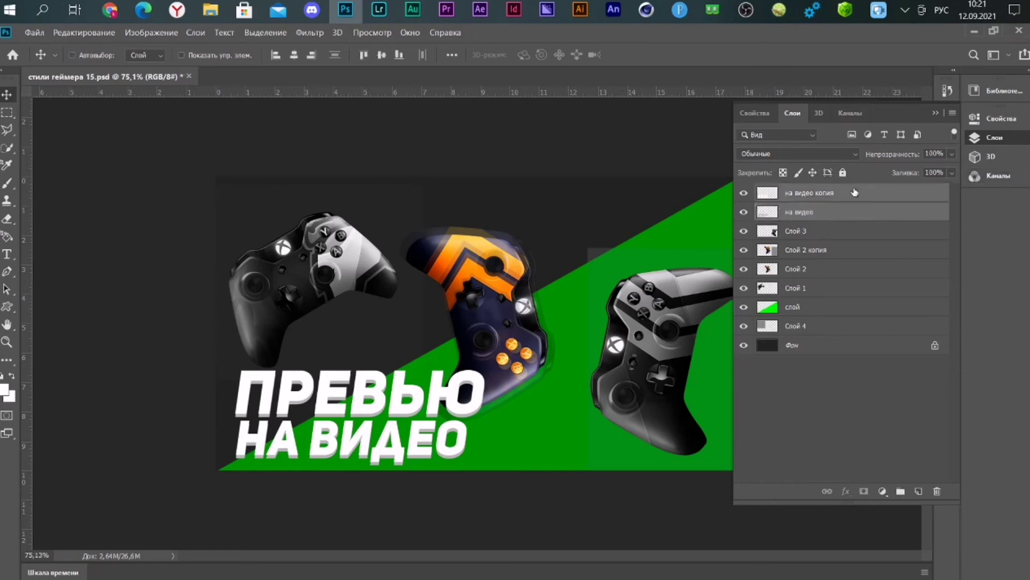
{"action": "key", "text": "ctrl+e"}
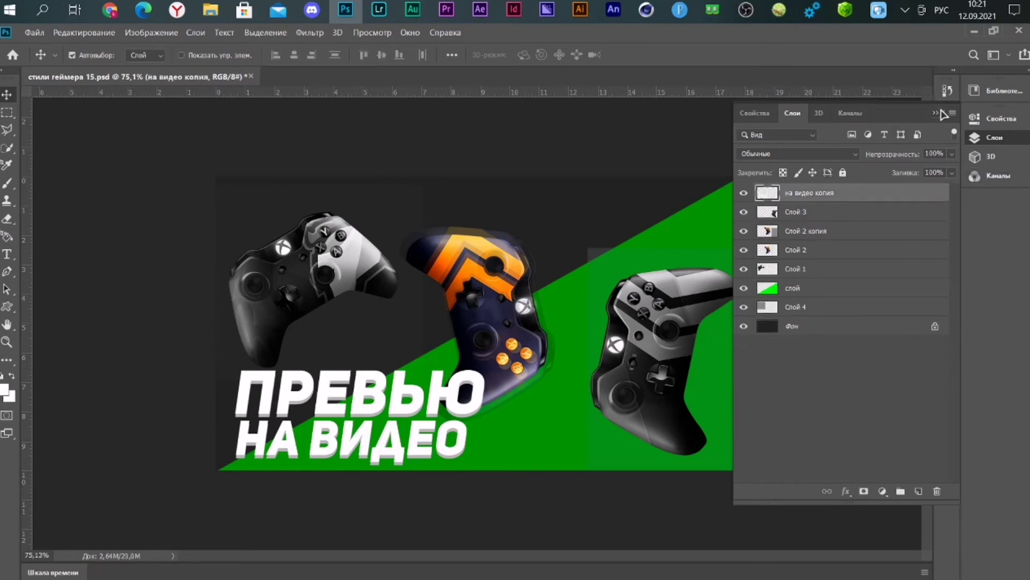
{"action": "left_click", "coordinate": [937, 113]}
{"action": "key", "text": "ctrl+plus"}
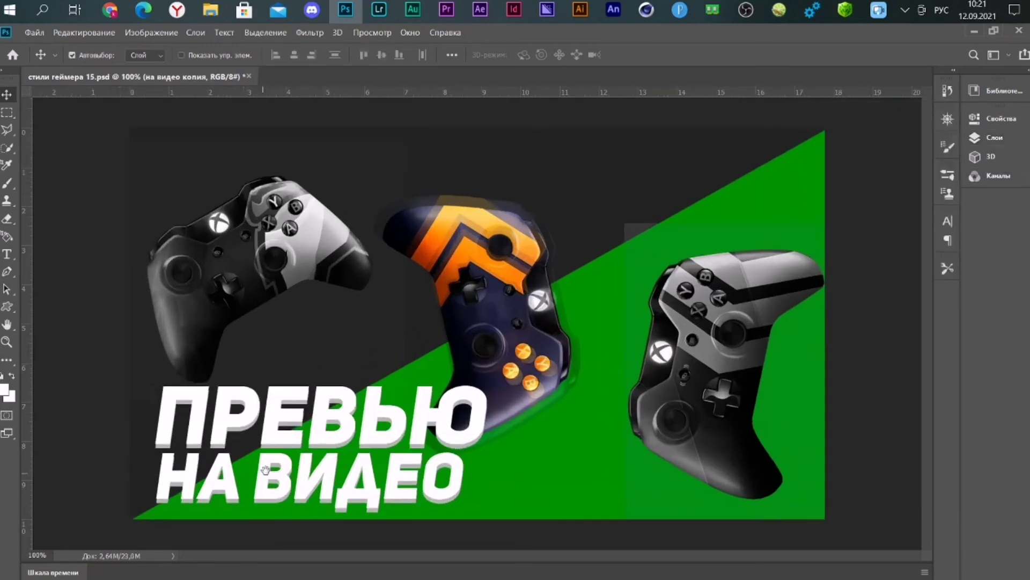
{"action": "scroll", "coordinate": [330, 448], "scroll_direction": "up", "scroll_amount": 2}
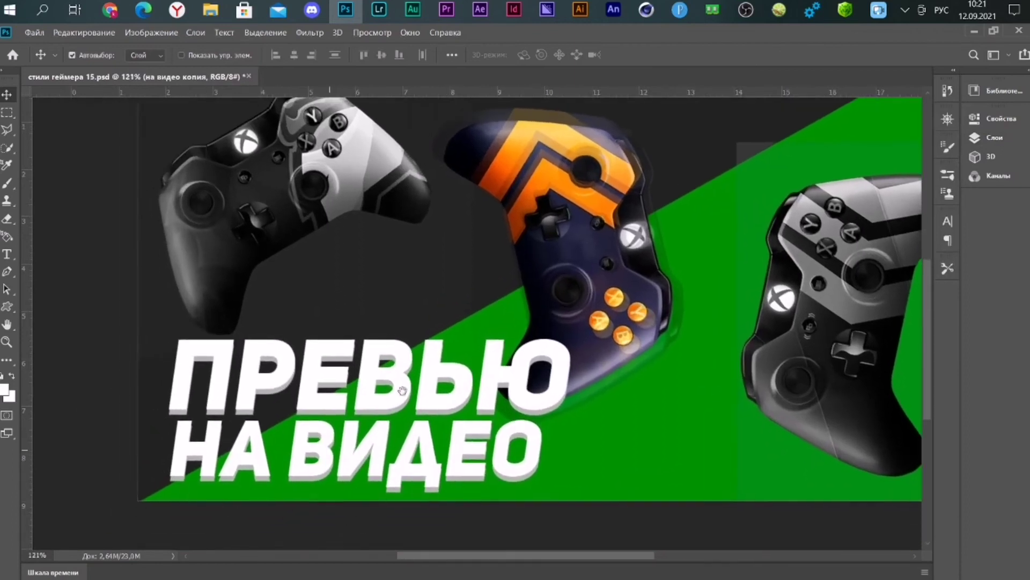
{"action": "left_click_drag", "start_coordinate": [402, 391], "coordinate": [413, 361]}
- Skew the heading and tilt it about two degrees upward to the right
{"action": "key", "text": "ctrl+t"}
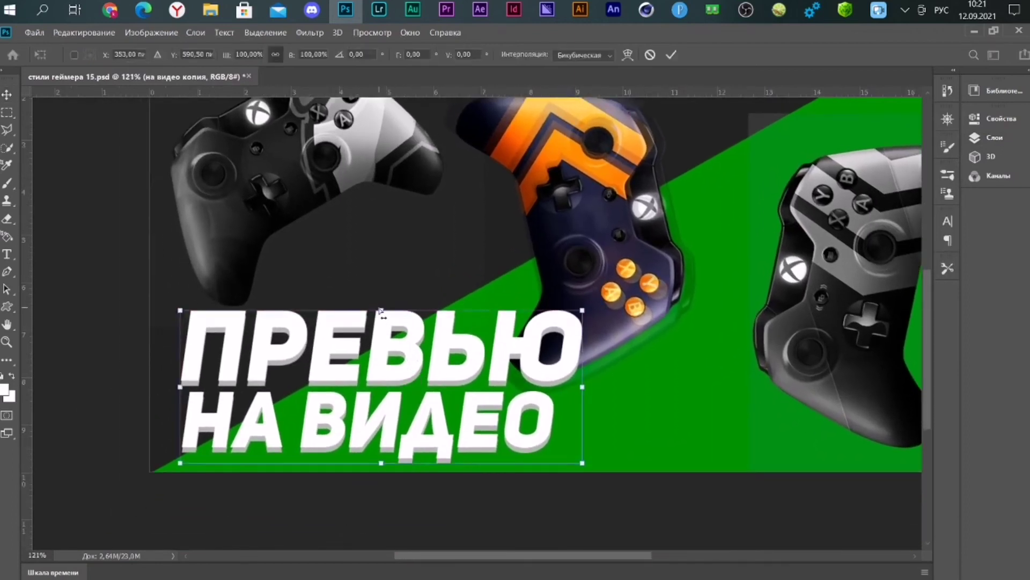
{"action": "left_click_drag", "start_coordinate": [381, 312], "coordinate": [388, 311]}
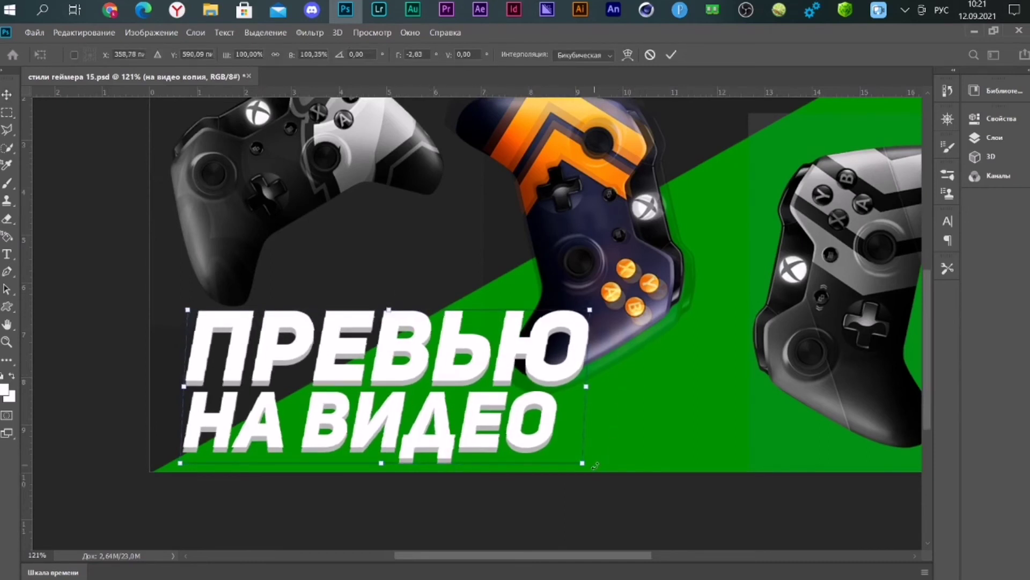
{"action": "left_click_drag", "start_coordinate": [595, 465], "coordinate": [600, 462]}
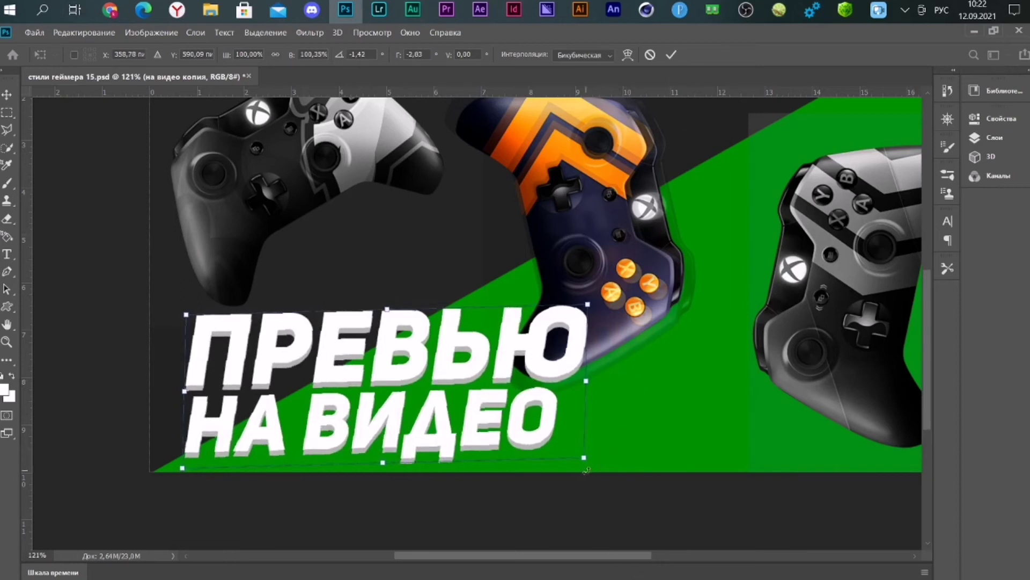
{"action": "left_click_drag", "start_coordinate": [587, 471], "coordinate": [597, 468]}
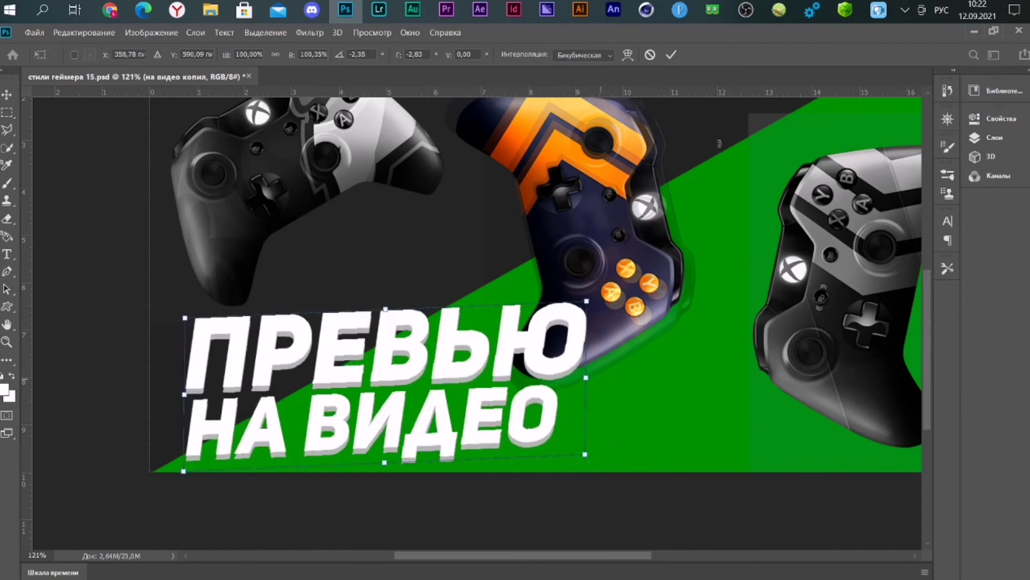
{"action": "left_click", "coordinate": [673, 56]}
{"action": "scroll", "coordinate": [424, 339], "scroll_direction": "down", "scroll_amount": 2}
{"action": "scroll", "coordinate": [424, 339], "scroll_direction": "down", "scroll_amount": 2}
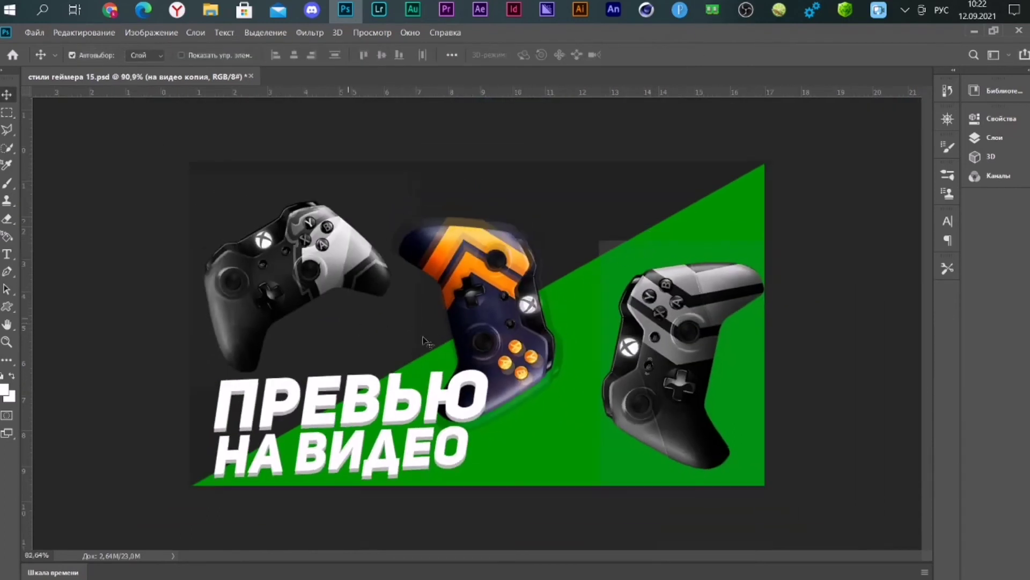
- Select all layers down to Фон and merge them into one background layer
{"action": "scroll", "coordinate": [234, 398], "scroll_direction": "down", "scroll_amount": 1}
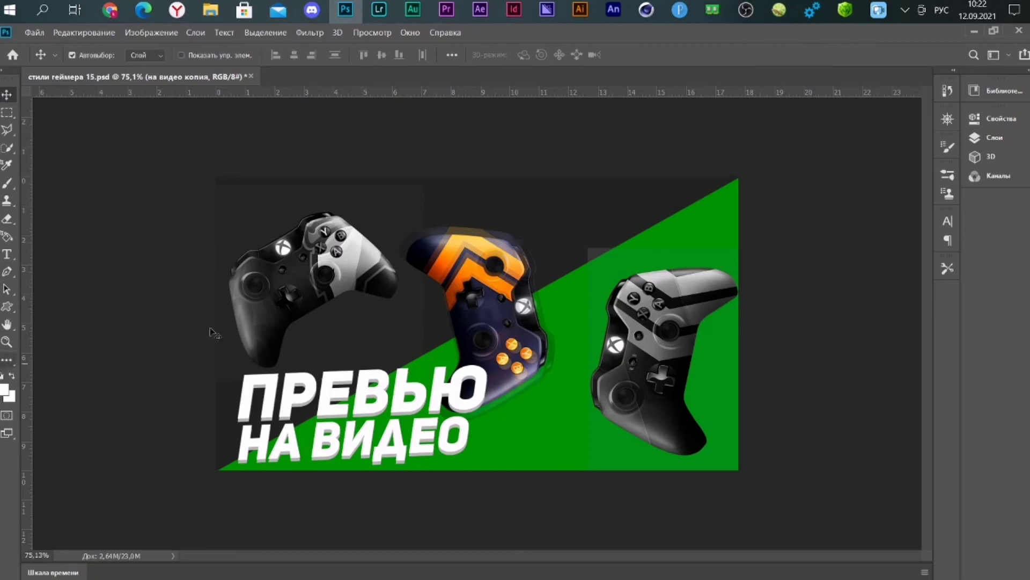
{"action": "left_click", "coordinate": [996, 144]}
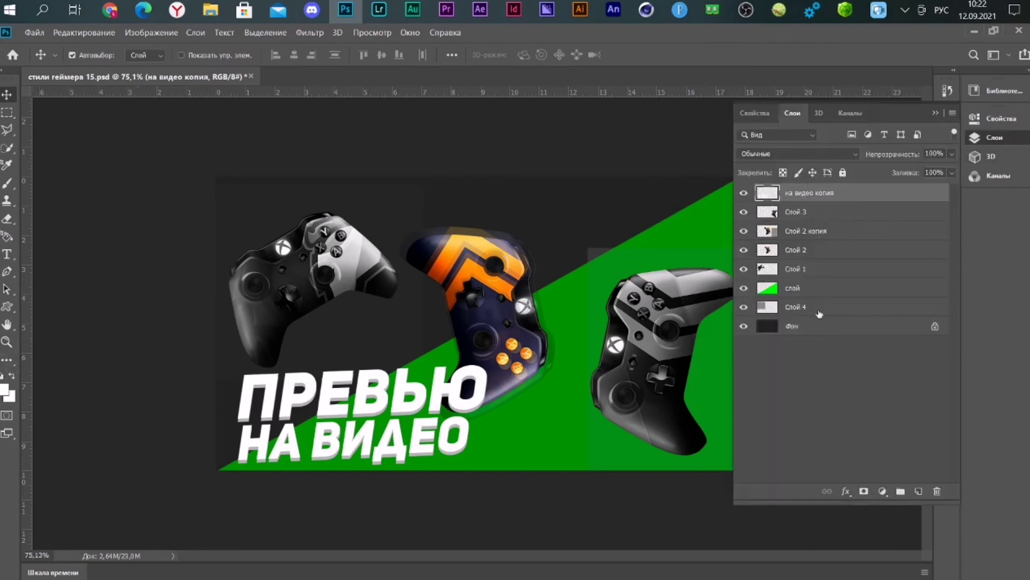
{"action": "key", "text": "ctrl"}
{"action": "left_click", "coordinate": [823, 328], "text": "shift"}
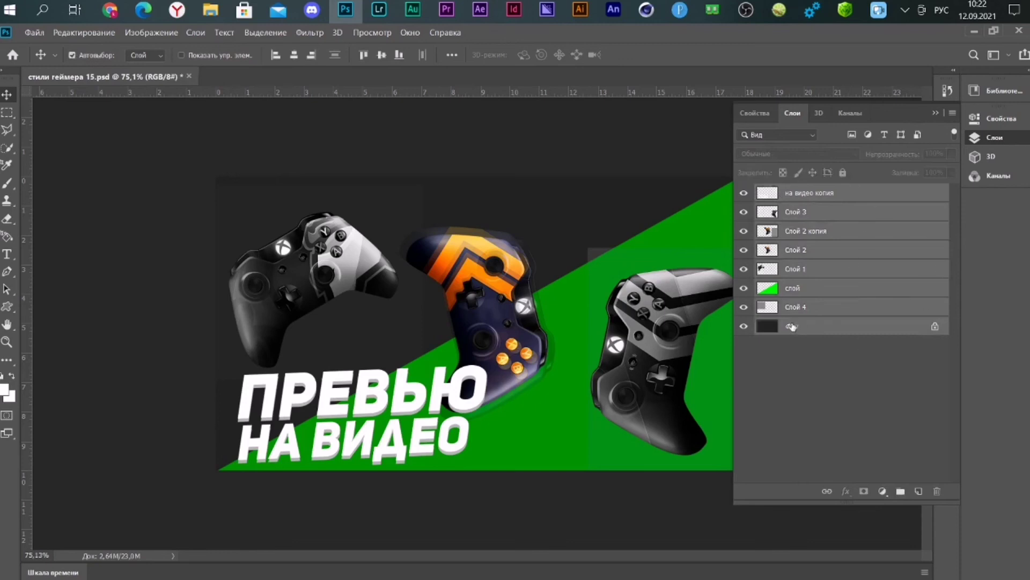
{"action": "key", "text": "ctrl+e"}
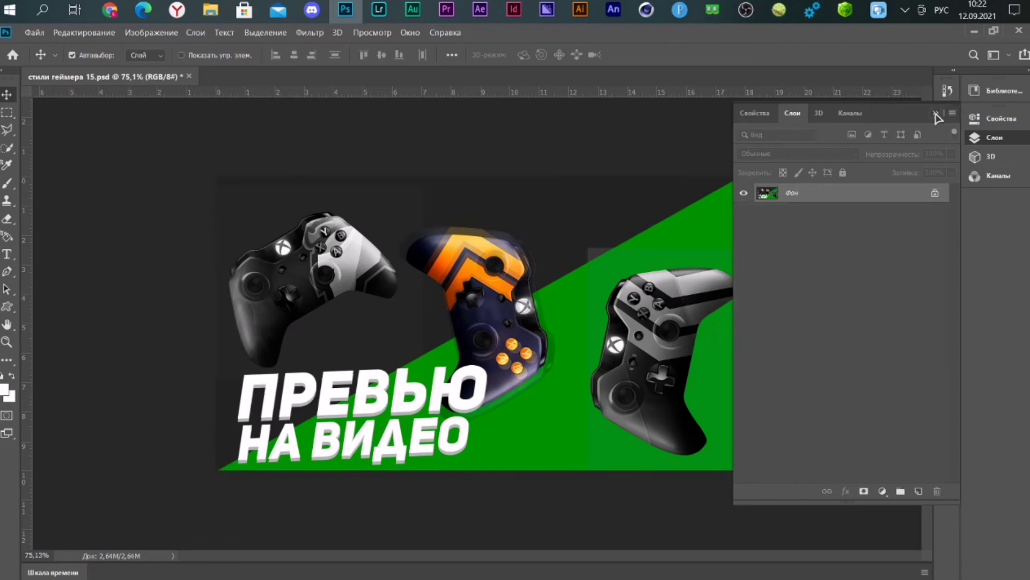
{"action": "left_click", "coordinate": [936, 114]}
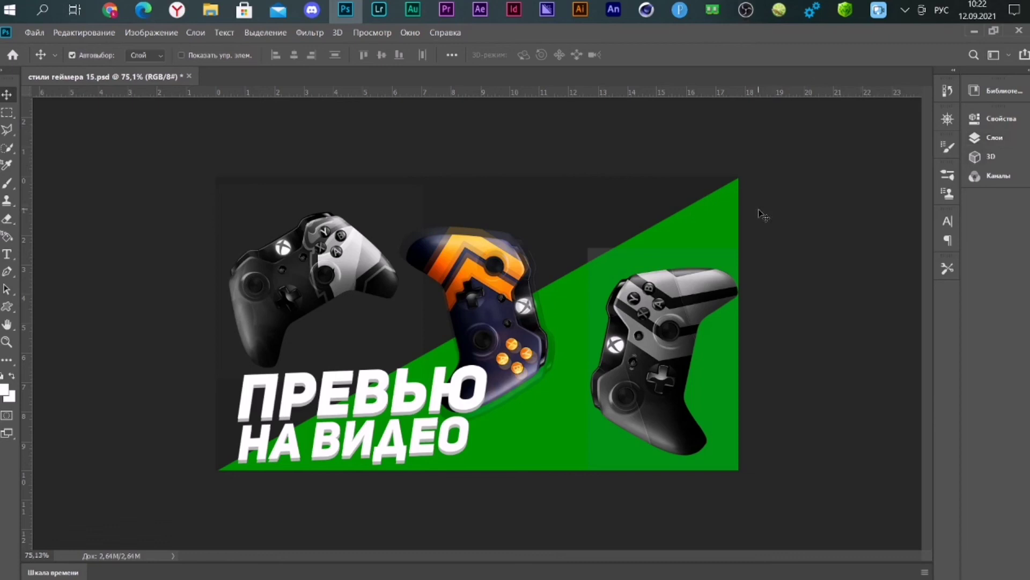
- Save the banner and bring up Save As proposing стили геймера 15.psd in PSD format
{"action": "key", "text": "ctrl+s"}
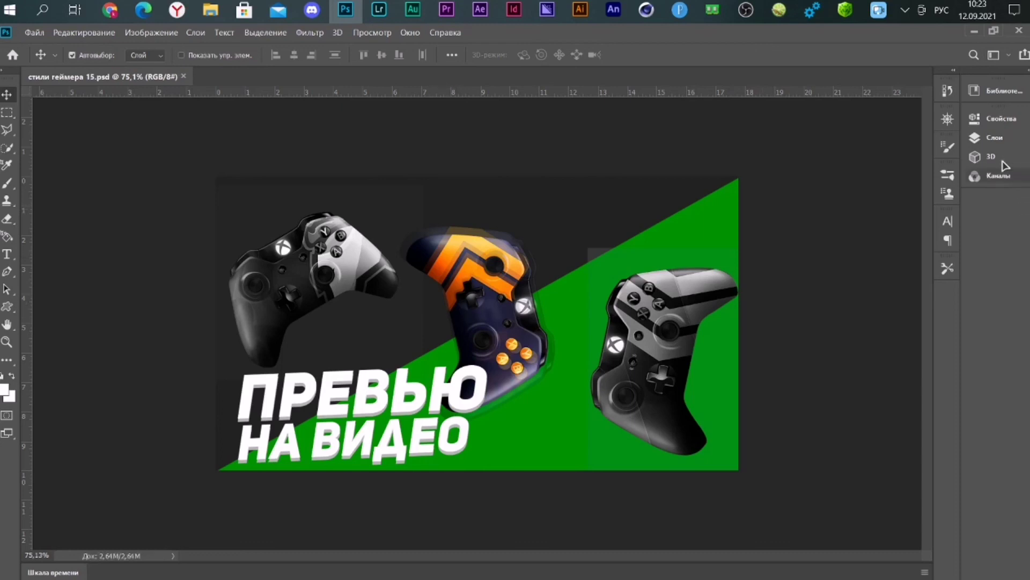
{"action": "left_click", "coordinate": [994, 138]}
{"action": "key", "text": "ctrl"}
{"action": "left_click", "coordinate": [35, 33]}
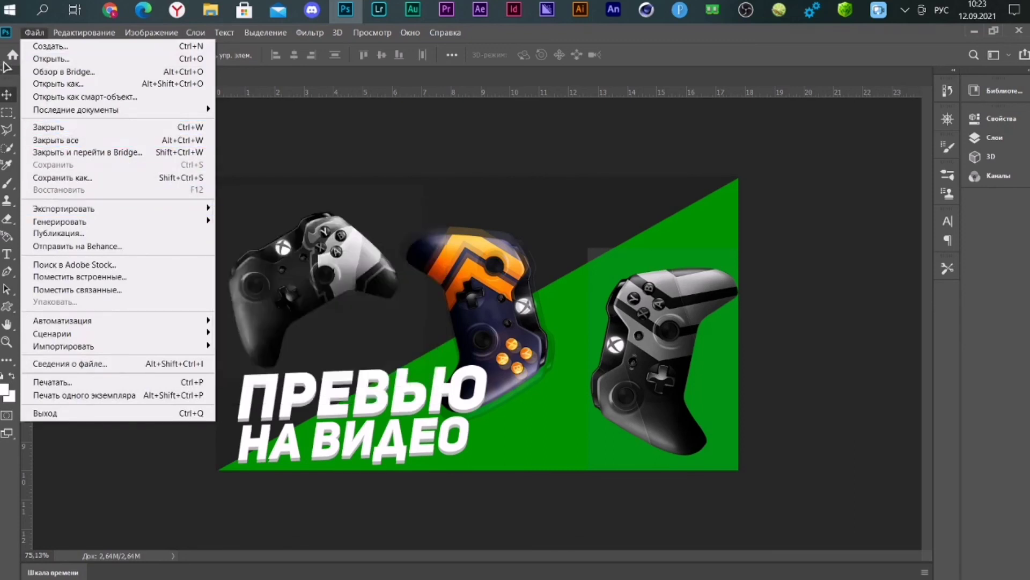
{"action": "left_click", "coordinate": [8, 93]}
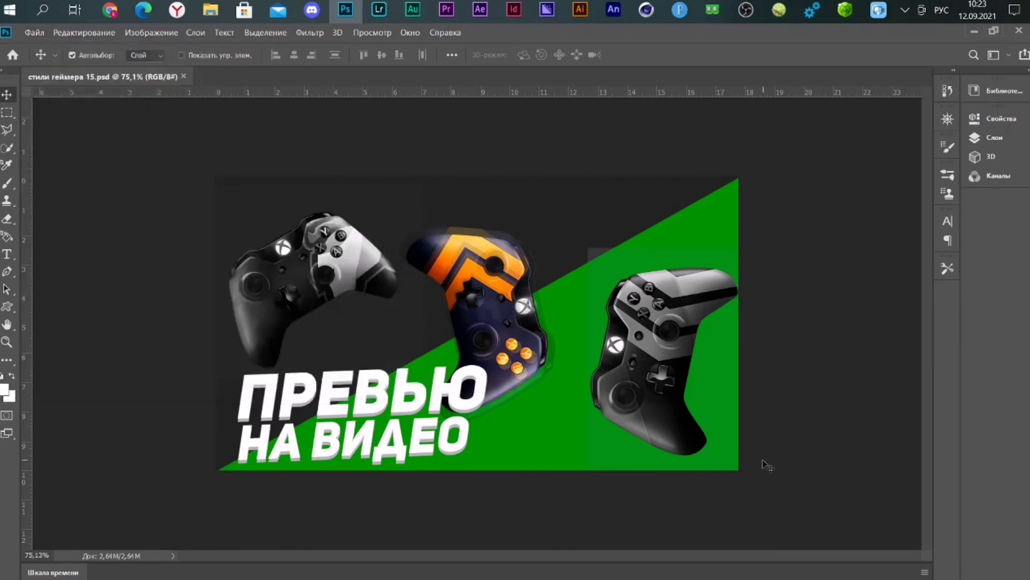
{"action": "key", "text": "ctrl+shift+s"}
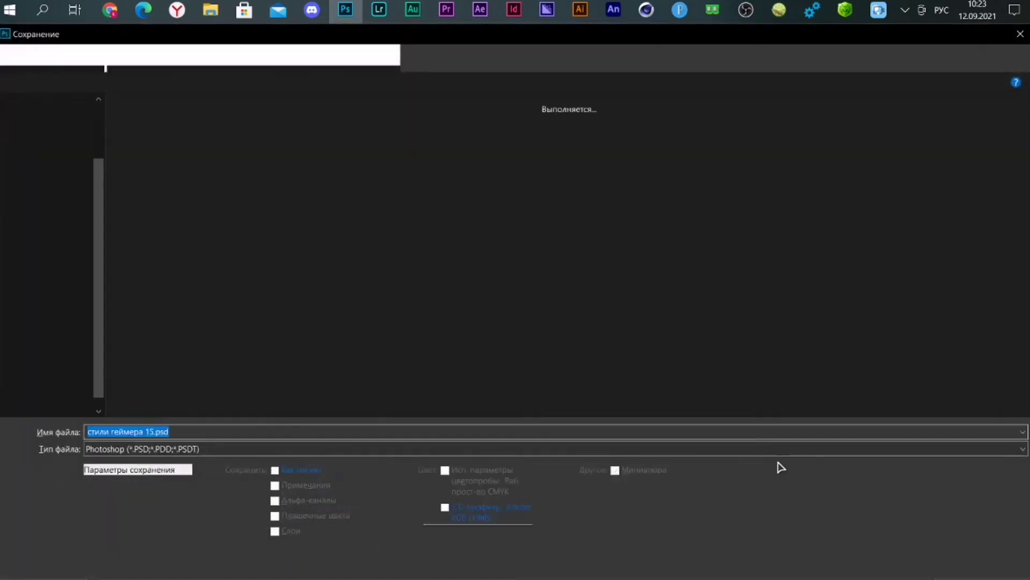